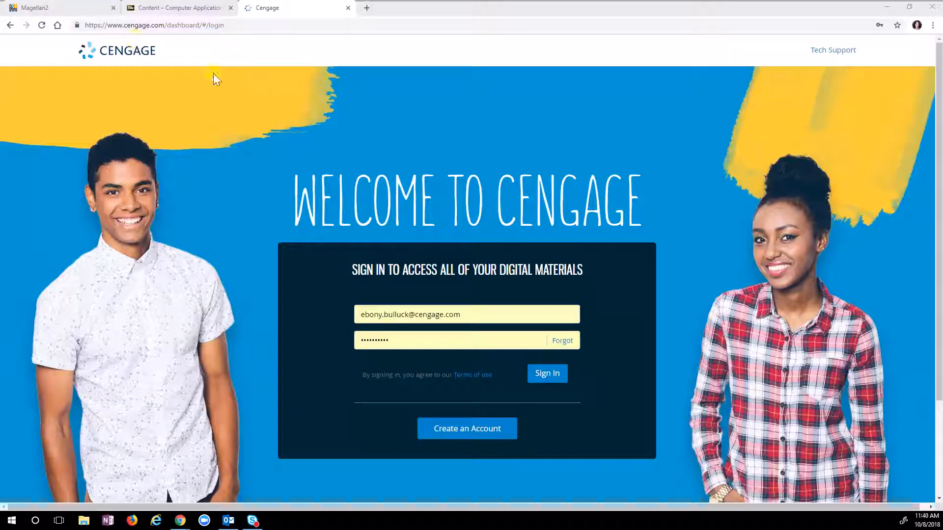
Step: Go to login.cengage.com, sign in with the saved instructor credentials, and dismiss the instructor resources tip
left_click(141, 26)
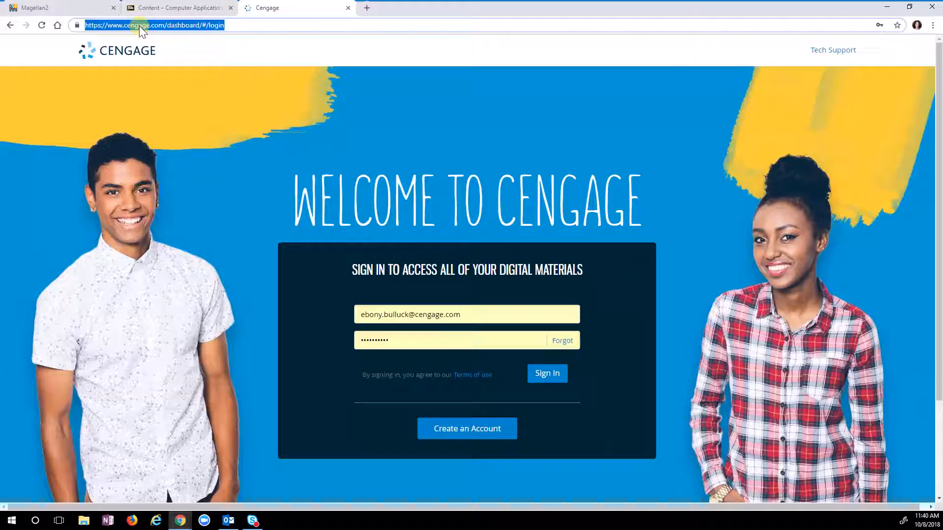
type("login.cengage.com")
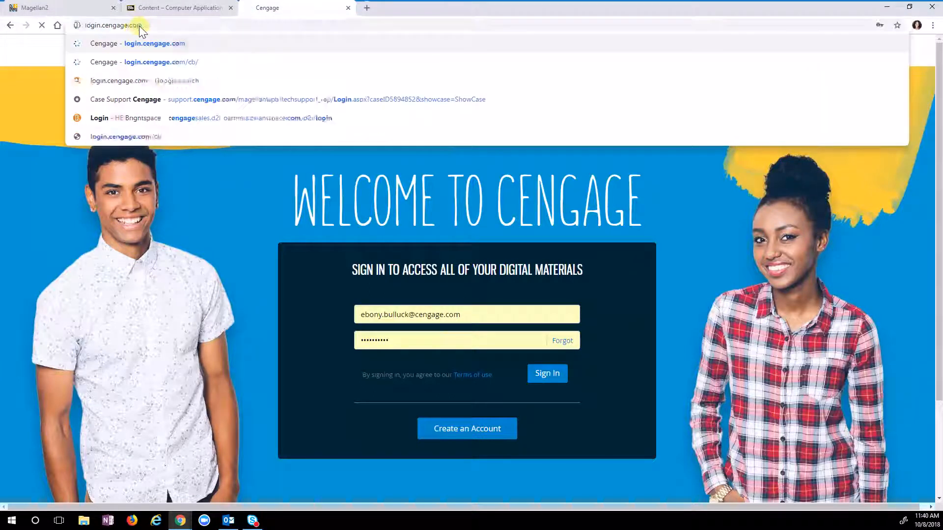
key("Return")
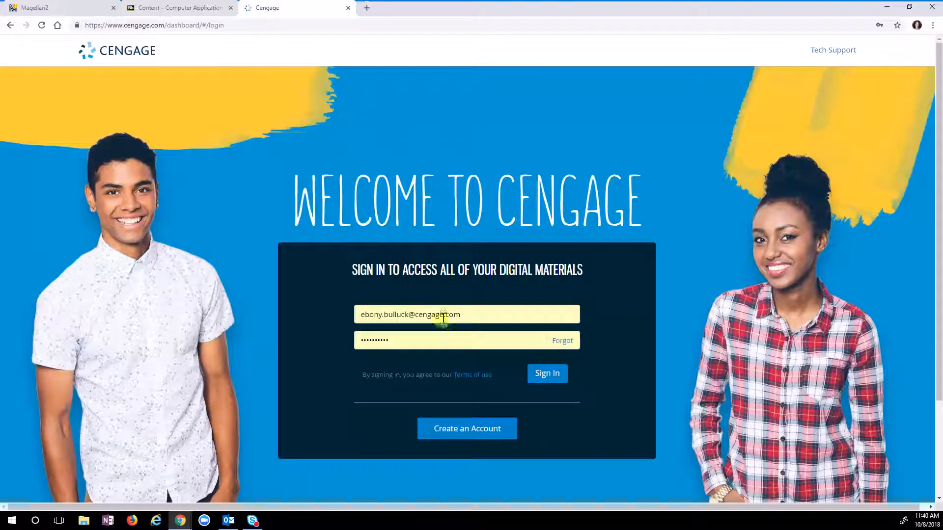
left_click(546, 379)
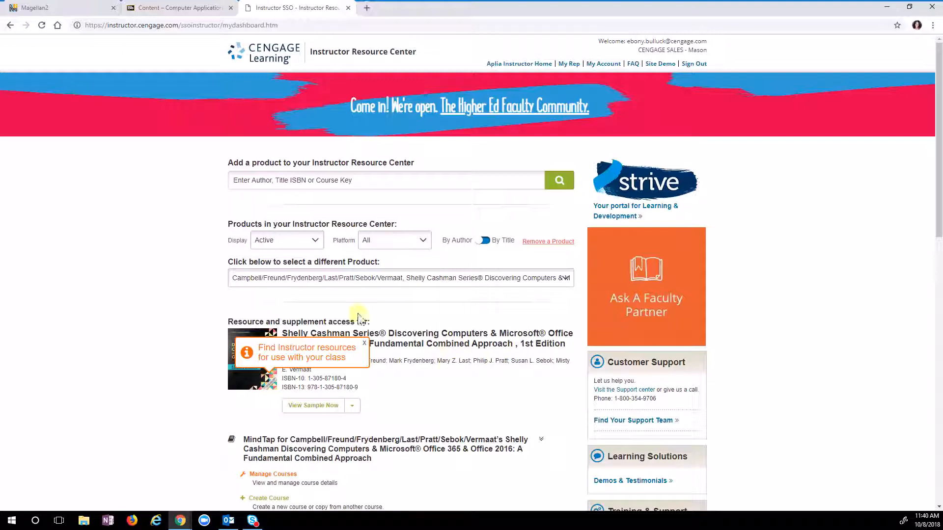
left_click(363, 341)
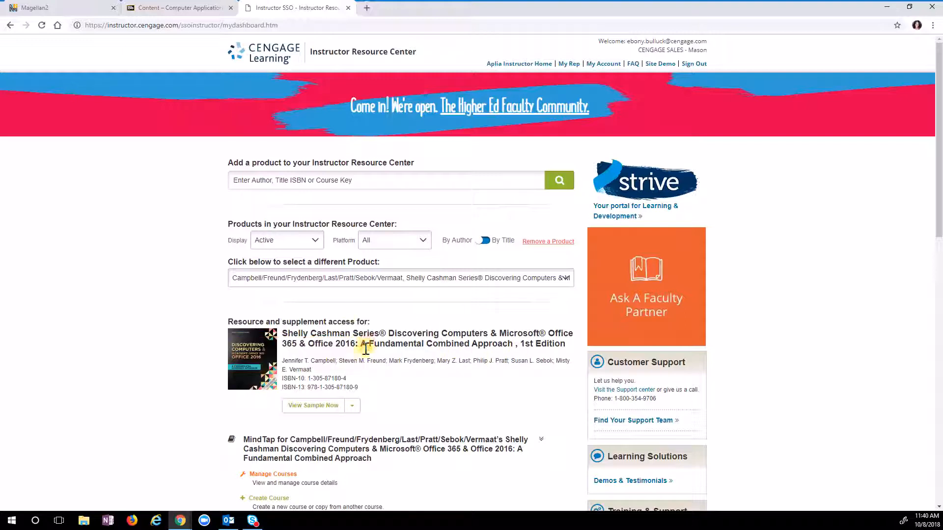
Step: Review the MindTap courses, instructor resources and instructor supplements listed for the Shelly Cashman Discovering Computers product
scroll(464, 393, "down", 3)
scroll(464, 393, "down", 2)
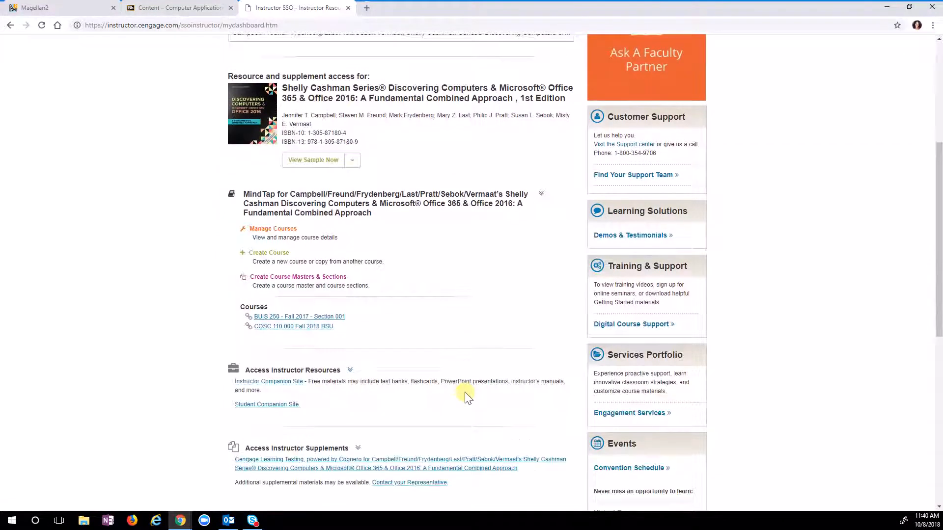
scroll(465, 392, "up", 5)
scroll(464, 393, "down", 5)
scroll(464, 393, "up", 1)
scroll(457, 326, "down", 2)
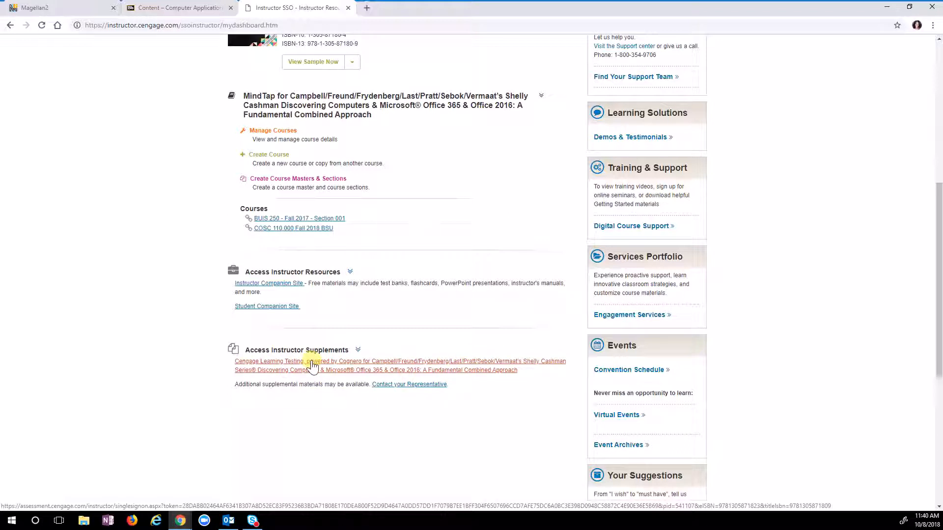
scroll(339, 374, "up", 7)
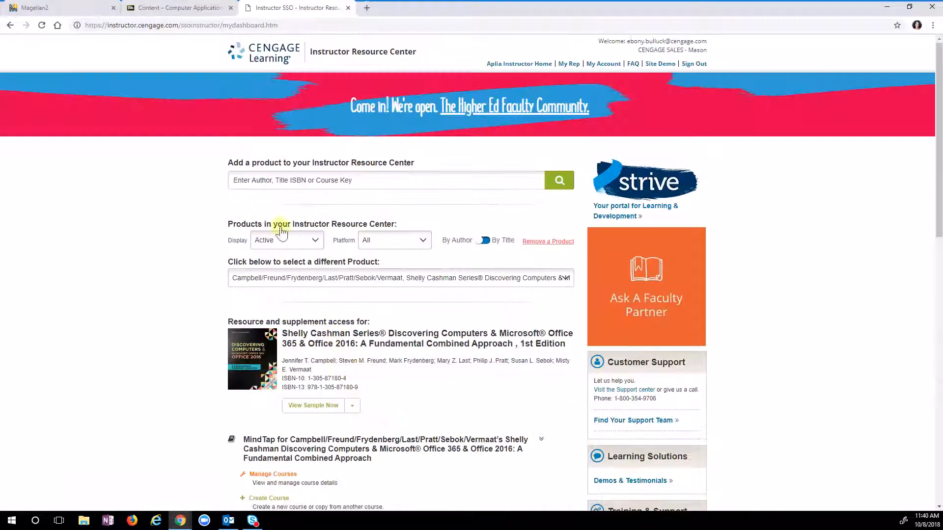
Step: Search for "Discovering Computers Fundamental Combined Approach" and continue with the Shelly Cashman Series Office 365 & Office 2016 textbook, 1st Edition
left_click(265, 181)
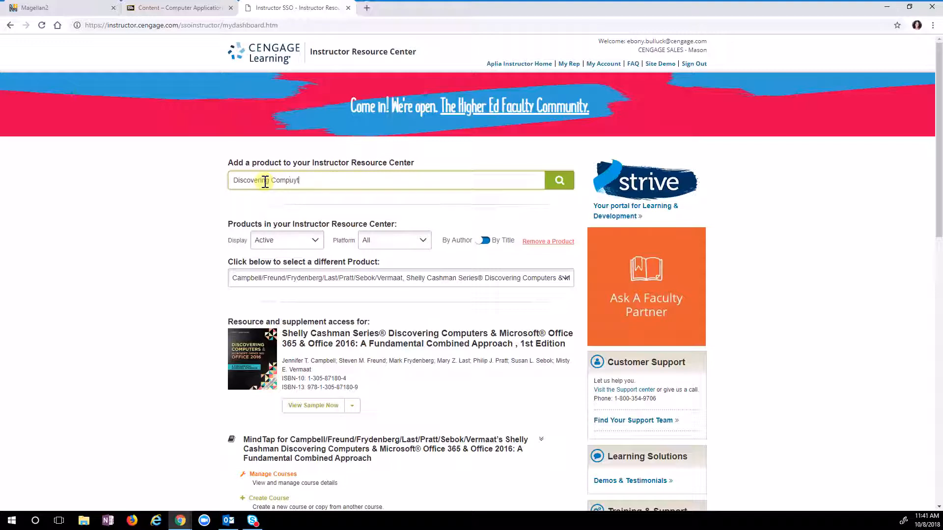
type("rs Fundamental Combined Approach")
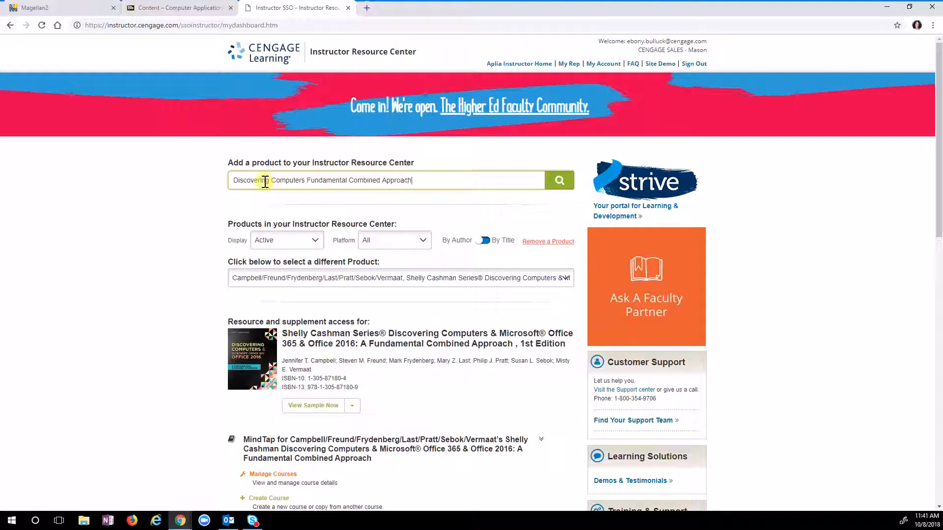
left_click(560, 181)
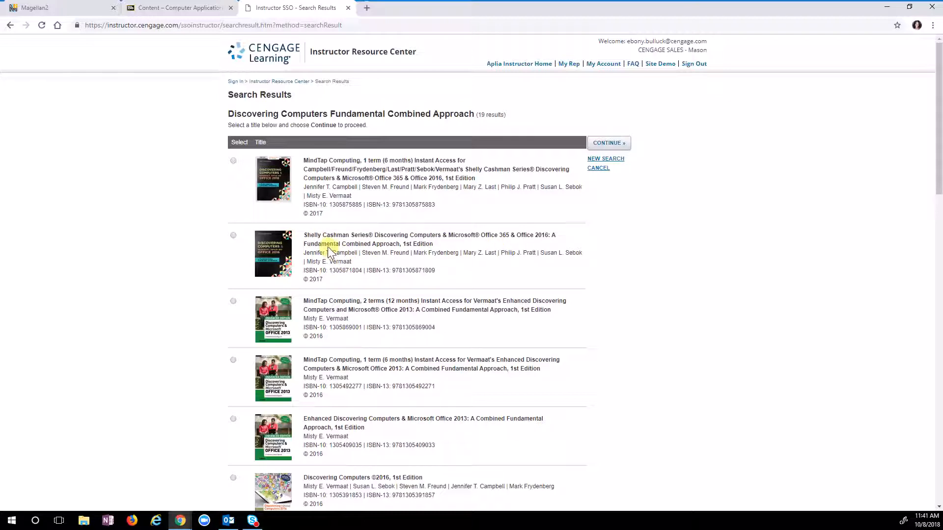
left_click(233, 236)
left_click(608, 143)
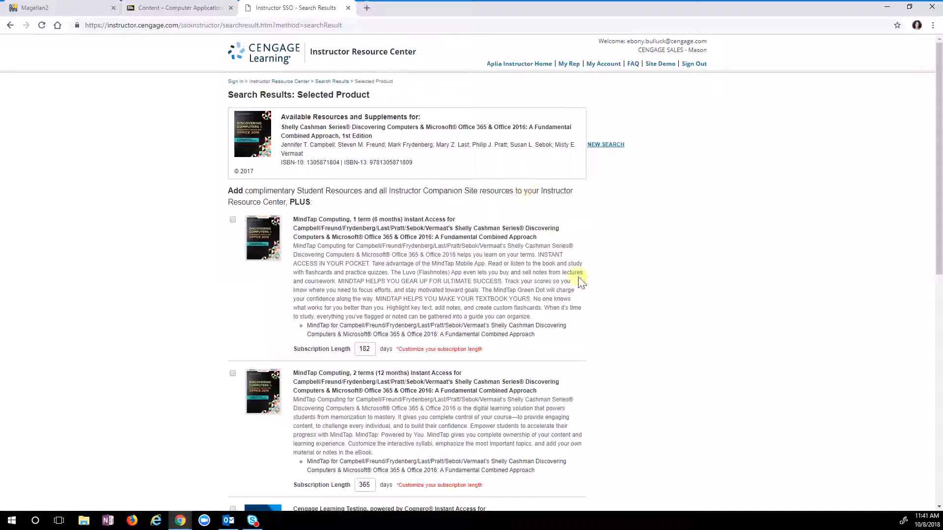
Step: Add Cengage Learning Testing, powered by Cognero, for the selected textbook to the Instructor Resource Center
scroll(606, 336, "down", 3)
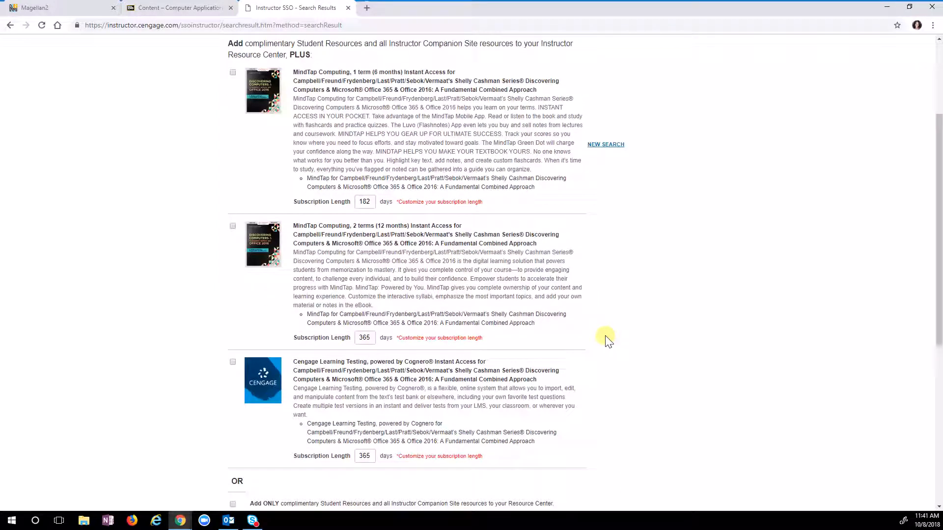
scroll(315, 333, "down", 2)
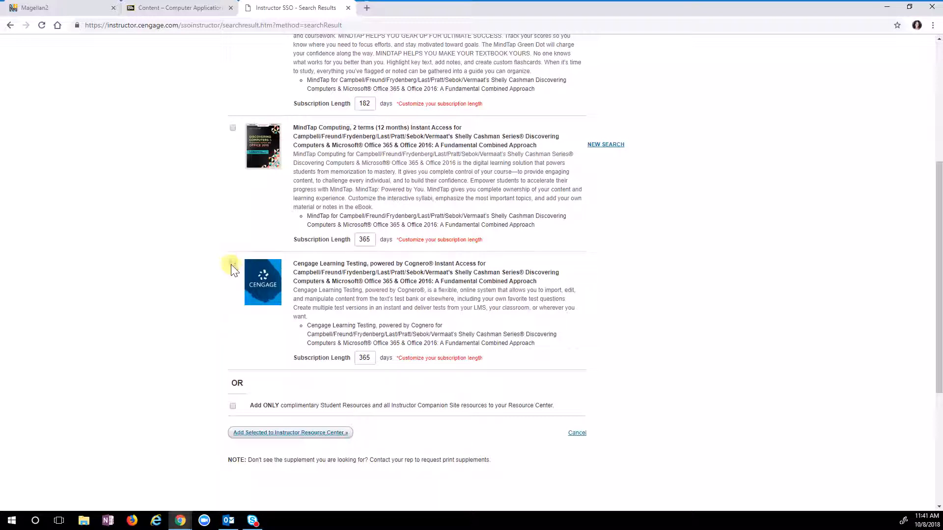
left_click(233, 264)
left_click(247, 435)
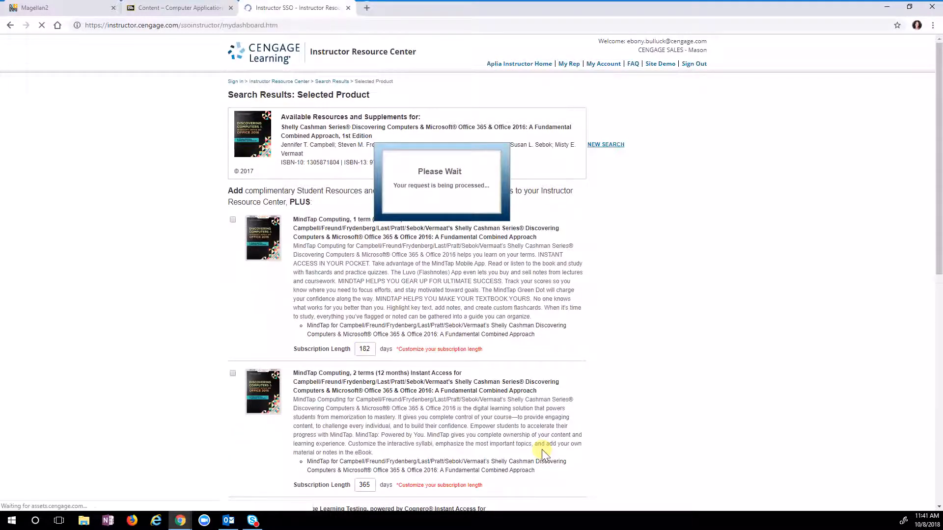
Step: Open Cengage Learning Testing, powered by Cognero, from the Discovering Computers textbook's instructor supplements
scroll(493, 426, "down", 6)
scroll(493, 426, "down", 2)
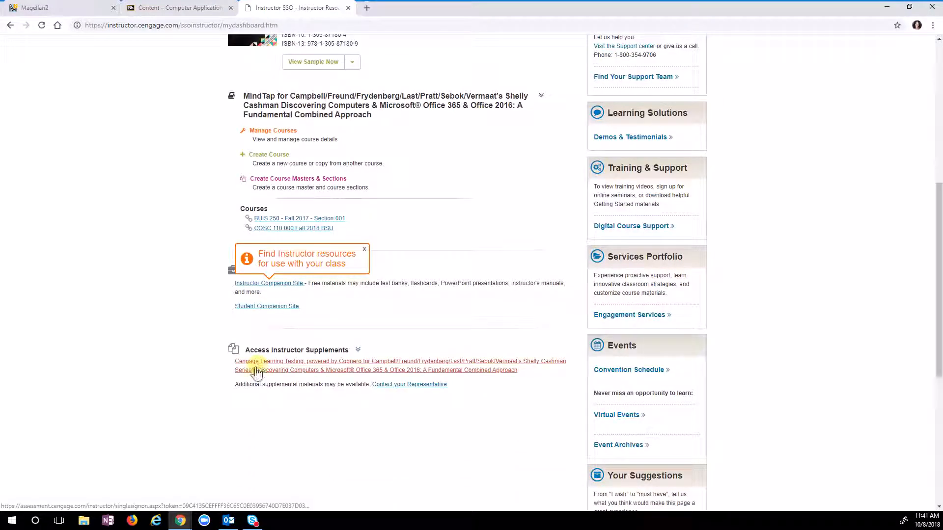
scroll(349, 323, "up", 4)
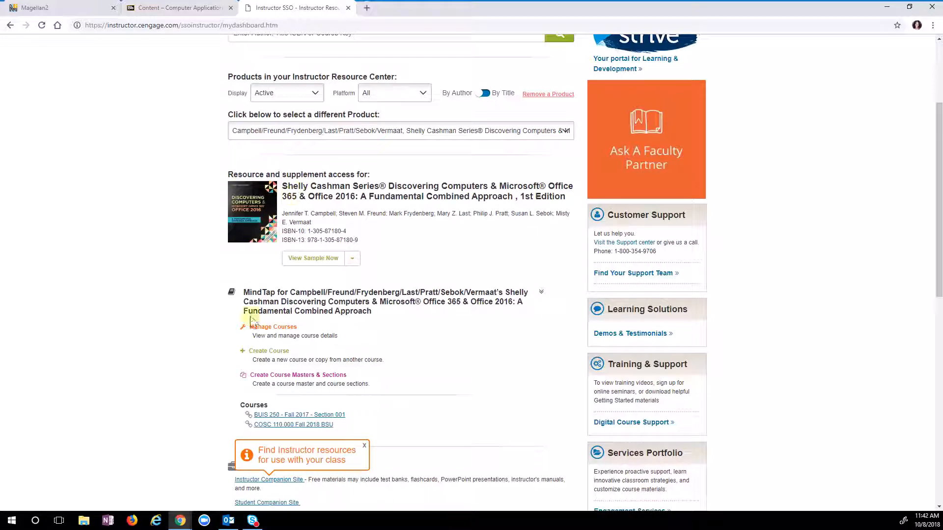
scroll(298, 448, "down", 7)
scroll(308, 432, "up", 2)
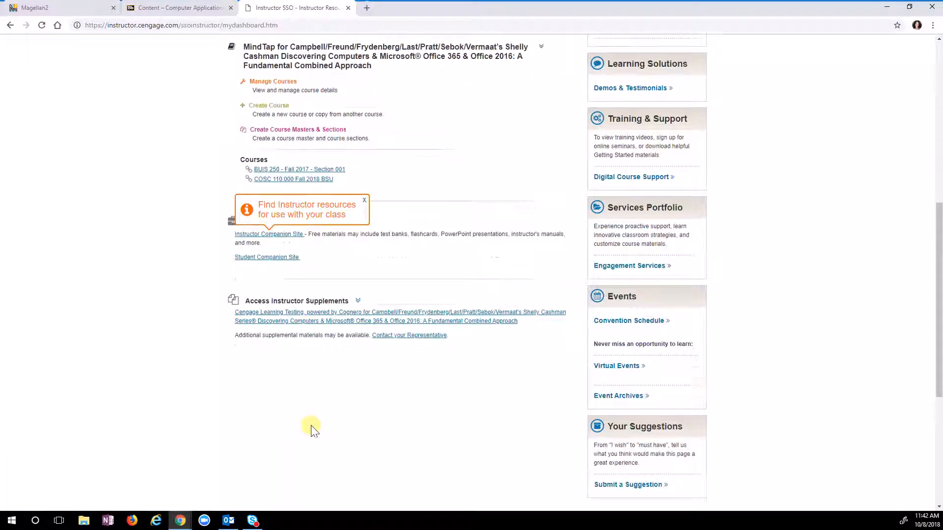
left_click(281, 315)
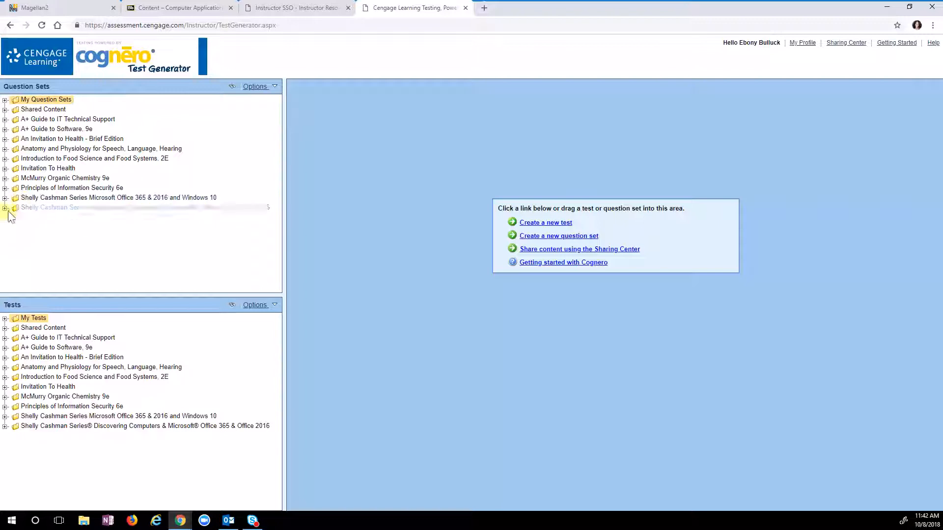
Step: Expand the Shelly Cashman Series Discovering Computers & Microsoft Office 365 & Office 2016 question sets and browse through its modules
left_click(6, 209)
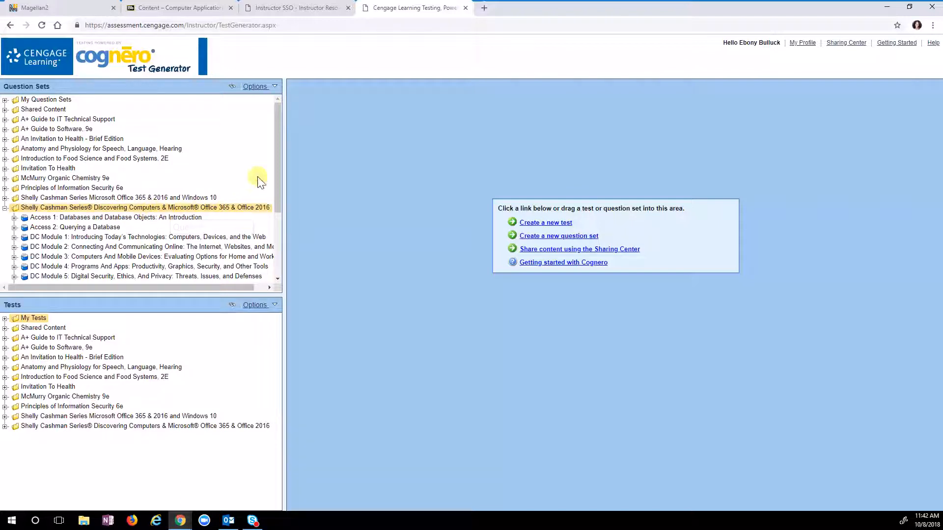
left_click_drag(277, 165, 274, 215)
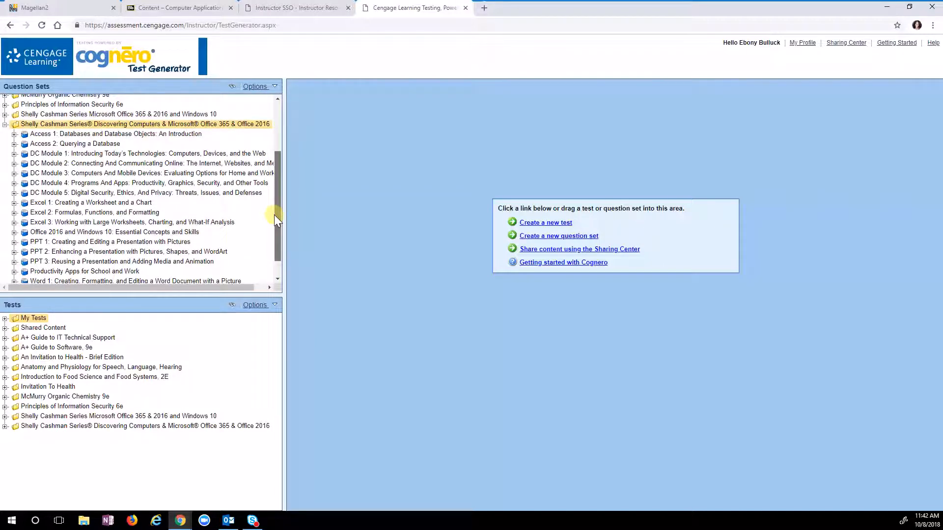
left_click_drag(276, 216, 286, 241)
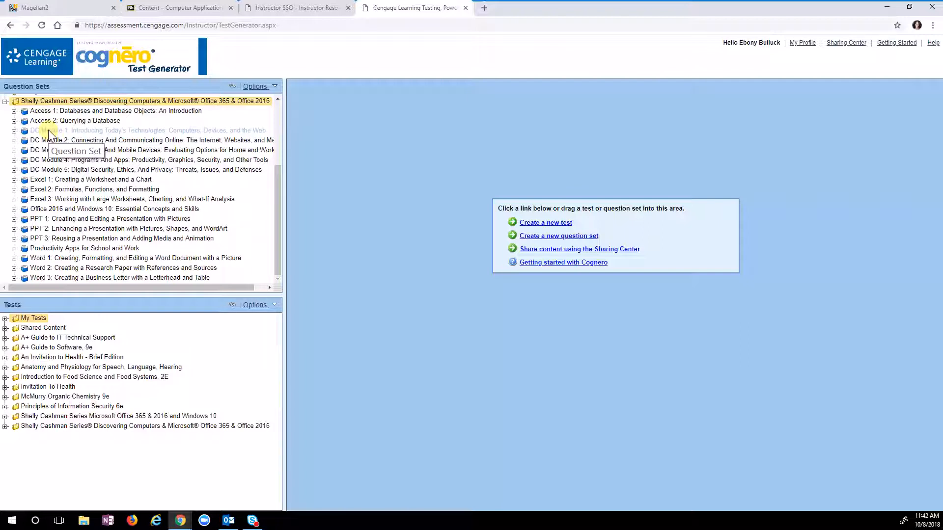
Step: Open the DC Module 1 question set in the work area and display all questions
left_click_drag(58, 131, 581, 138)
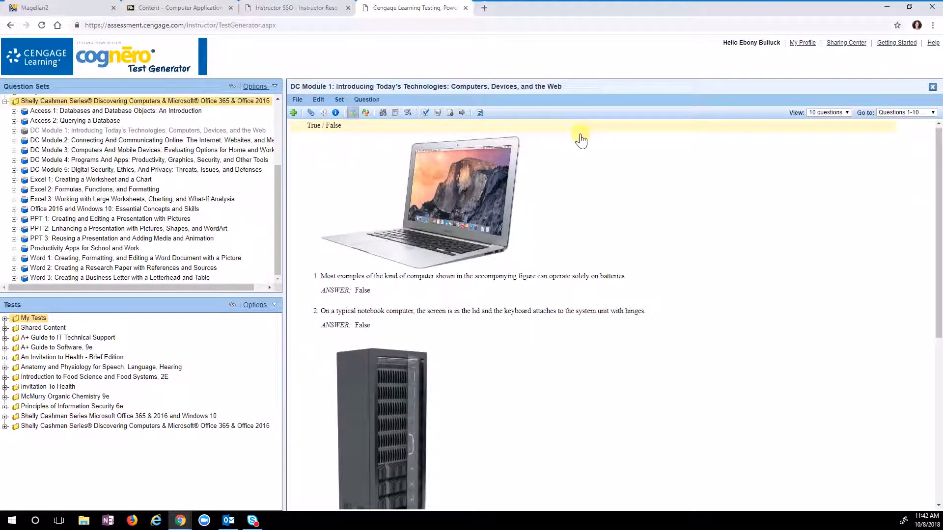
left_click(841, 112)
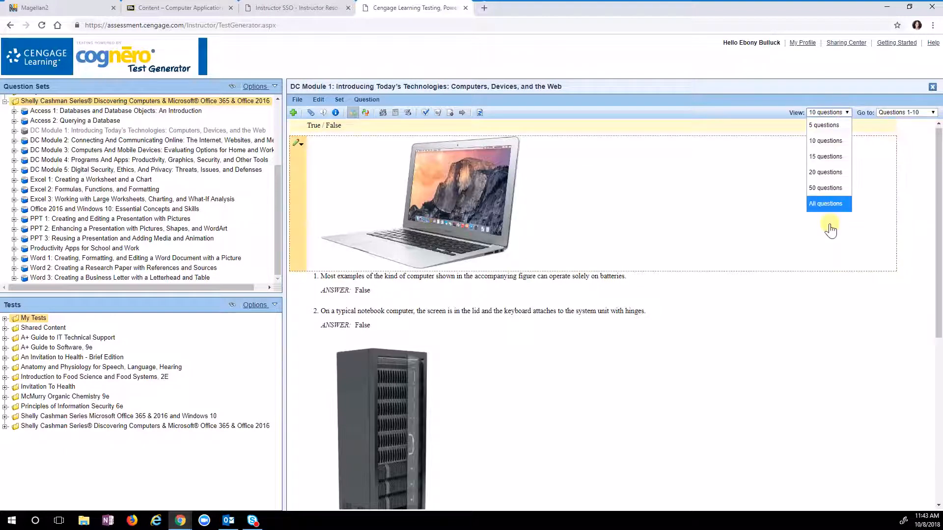
left_click(831, 202)
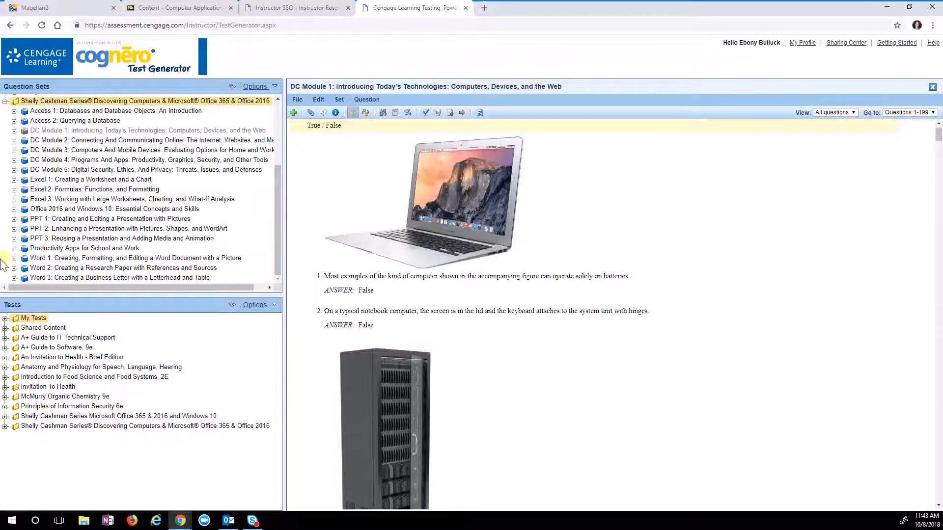
Step: Add the contents of the Excel 1: Creating a Worksheet and a Chart question set to the open DC Module 1 set
left_click_drag(43, 182, 491, 199)
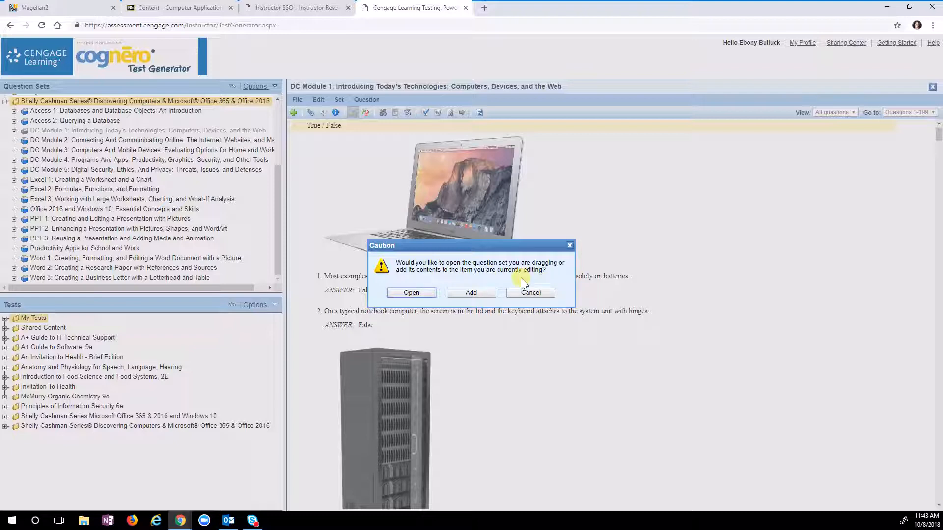
left_click(474, 292)
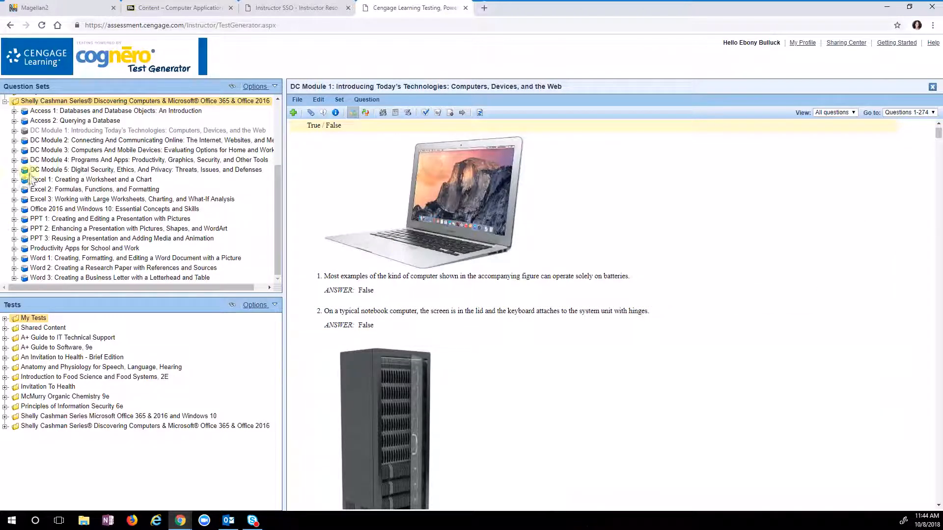
Step: Export the question set in Blackboard 7.1+ format and save DC_Module_1_Introducing_Today_s_Technologies_Computers_Devices_and_the_Web.zip to the Downloads folder
left_click(297, 100)
mouse_move(304, 149)
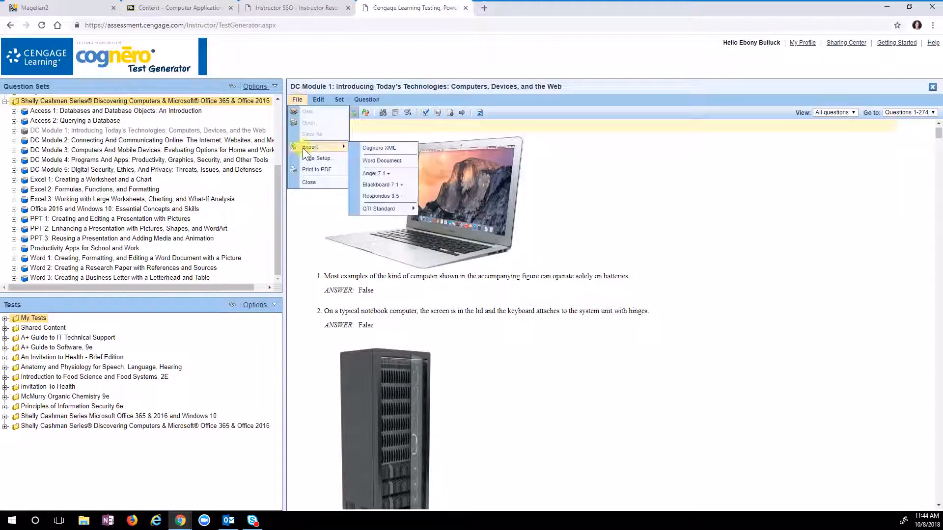
left_click(390, 185)
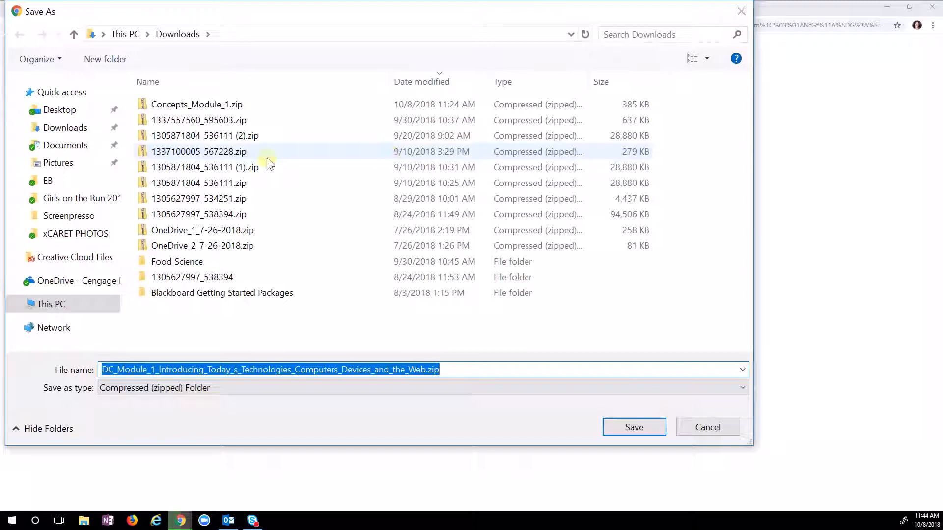
left_click(54, 129)
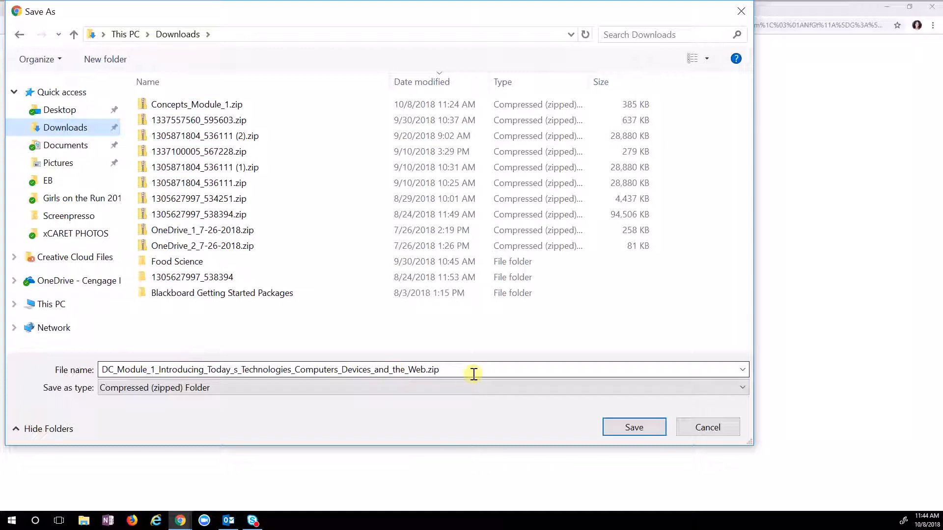
left_click(650, 428)
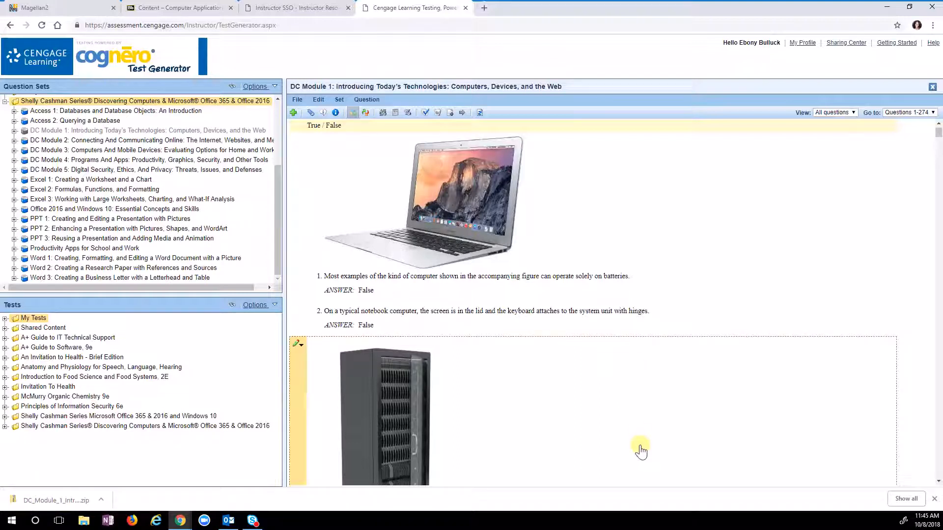
Step: Switch to the Computer Applications in Business course in Blackboard and look over its Content page and assessment options
left_click(158, 8)
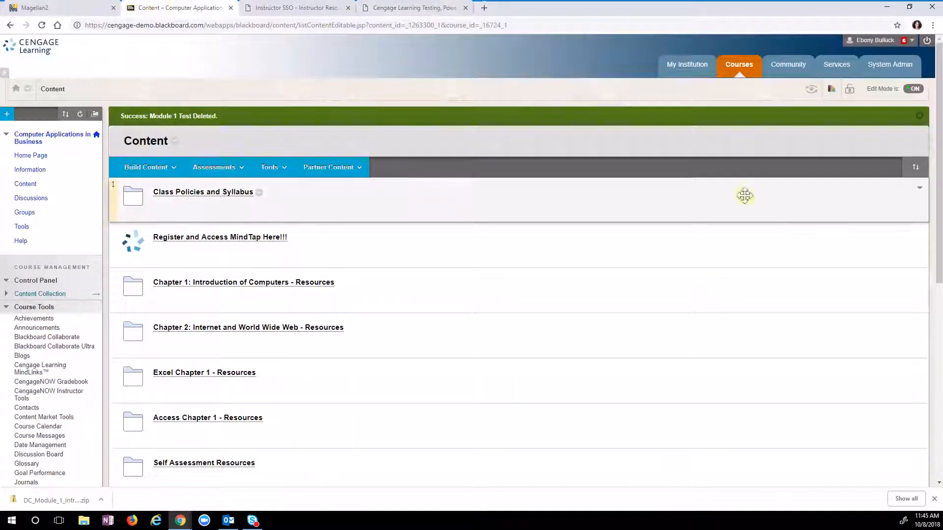
scroll(217, 378, "down", 2)
scroll(218, 385, "down", 6)
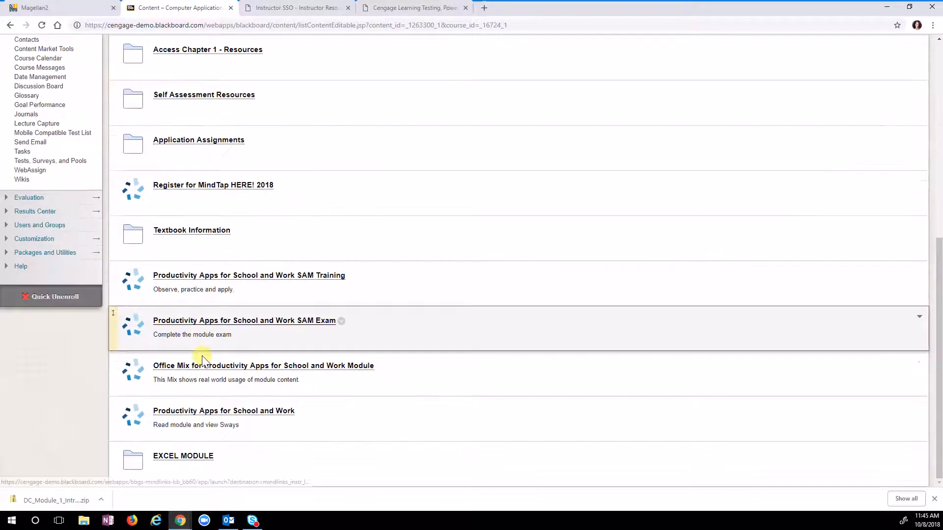
scroll(202, 362, "up", 7)
scroll(192, 339, "up", 1)
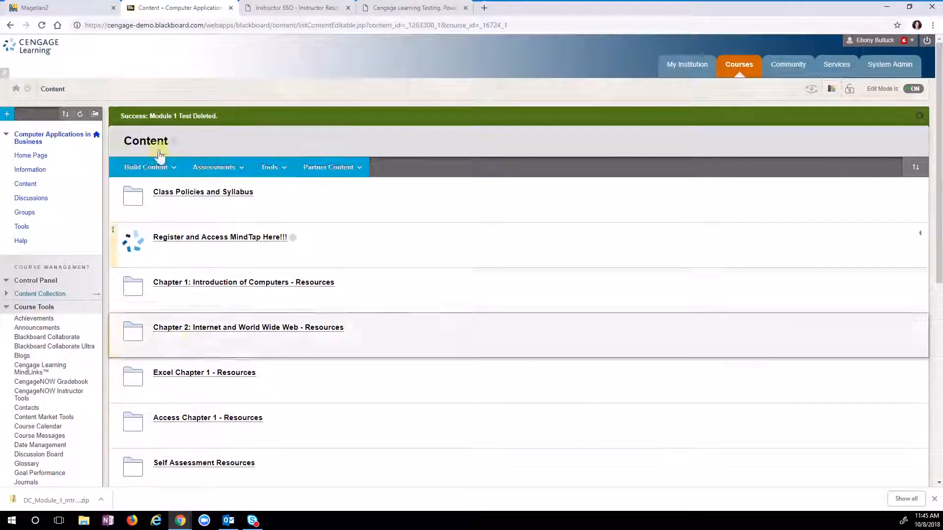
left_click(215, 167)
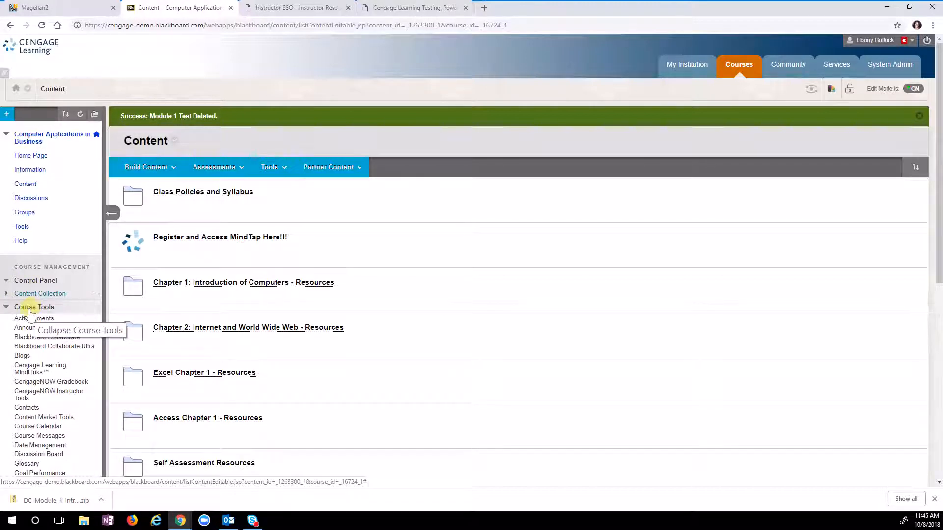
Step: Import DC_Module_1_Introducing_Today_s_Technologies_Computers_Devices_and_the_Web.zip from the Downloads folder as a new question pool in the course
scroll(32, 320, "down", 3)
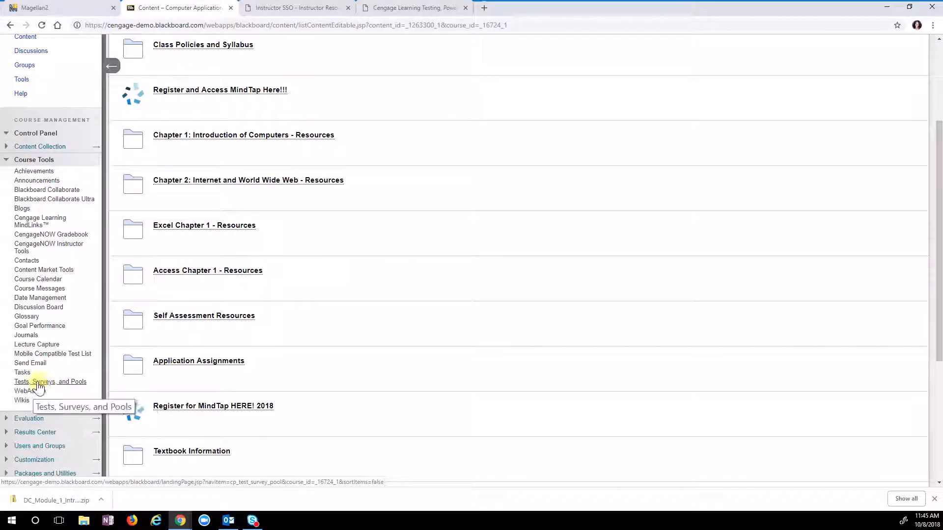
left_click(56, 382)
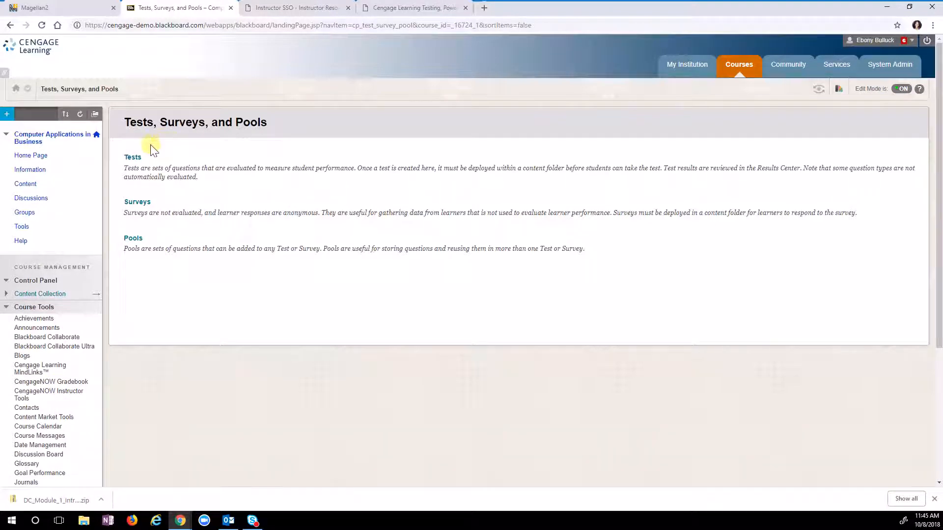
left_click(135, 241)
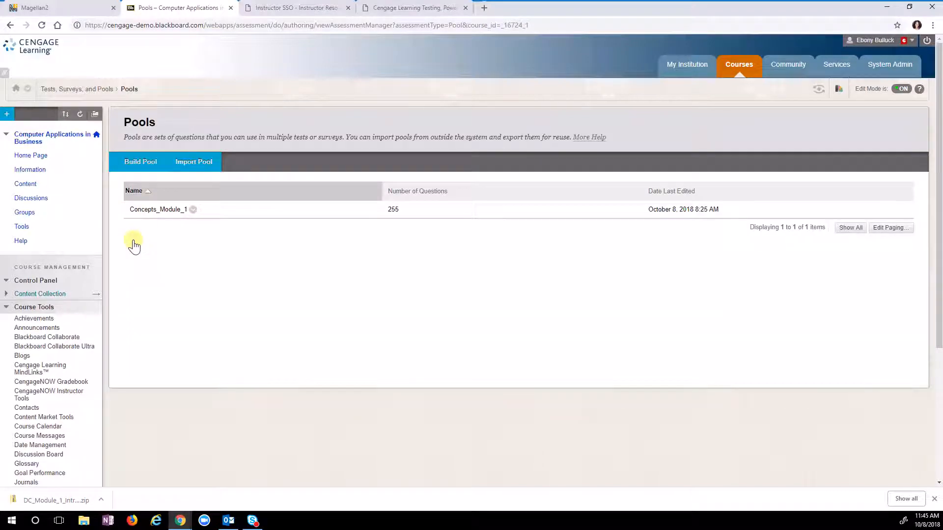
left_click(196, 165)
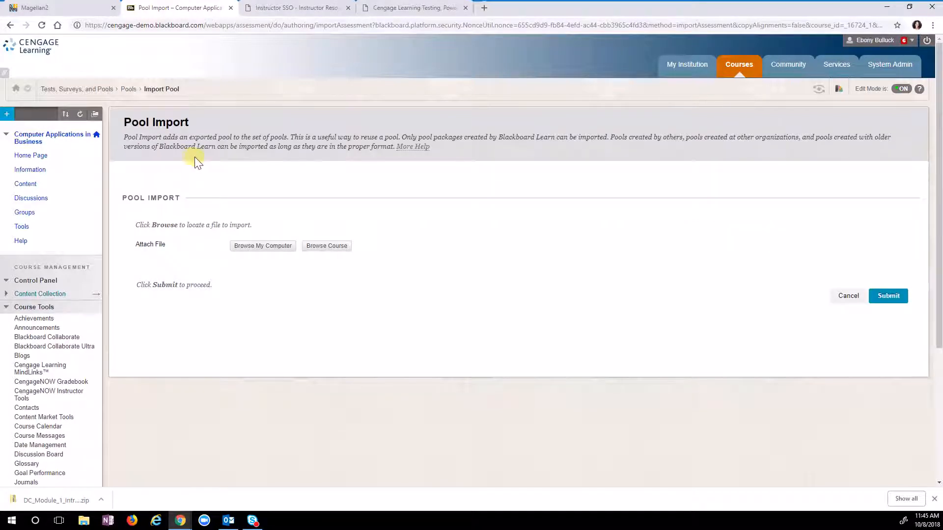
left_click(253, 246)
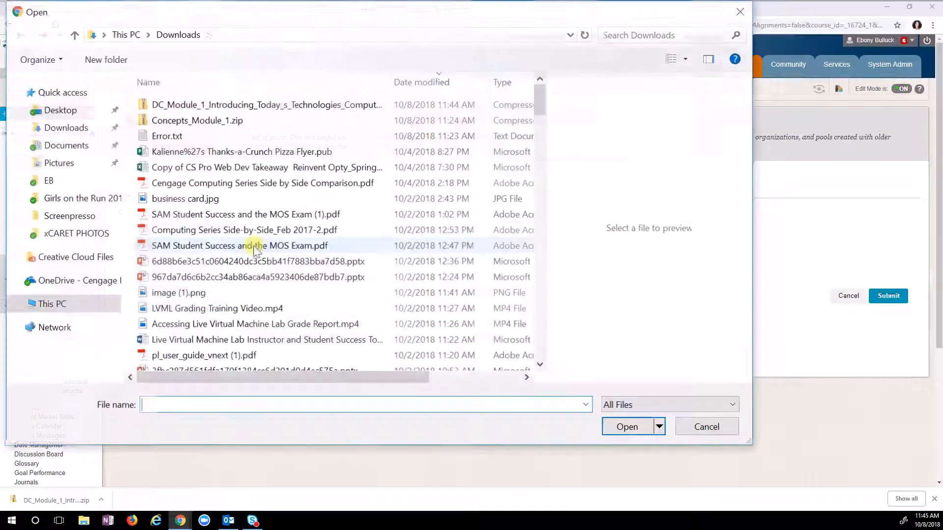
left_click(255, 105)
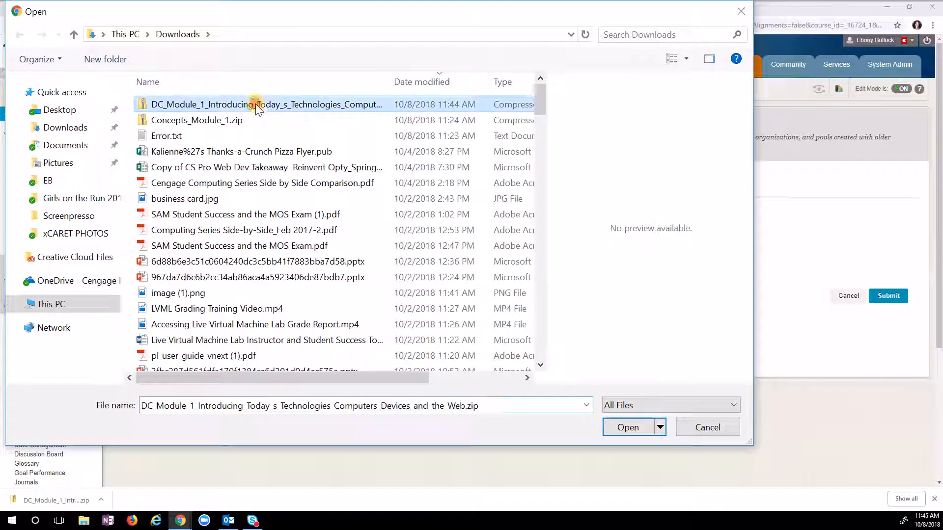
left_click(636, 425)
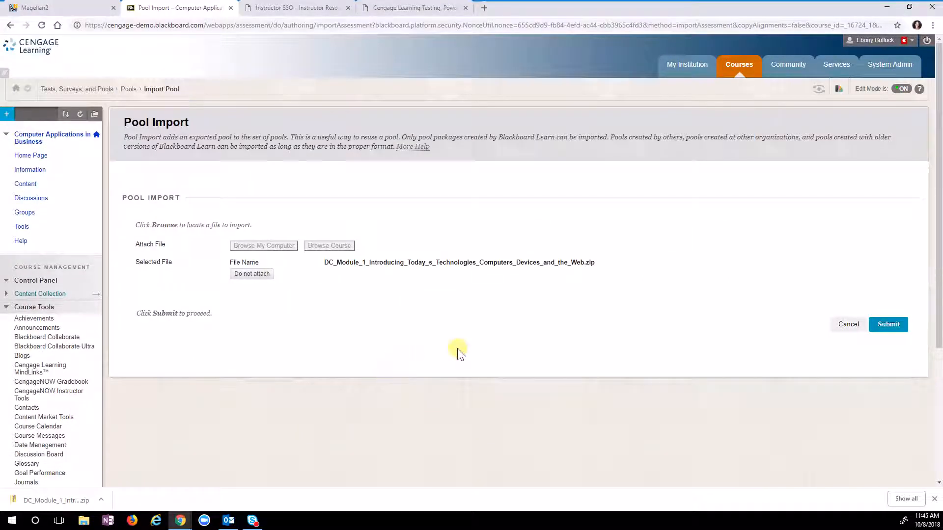
left_click(894, 322)
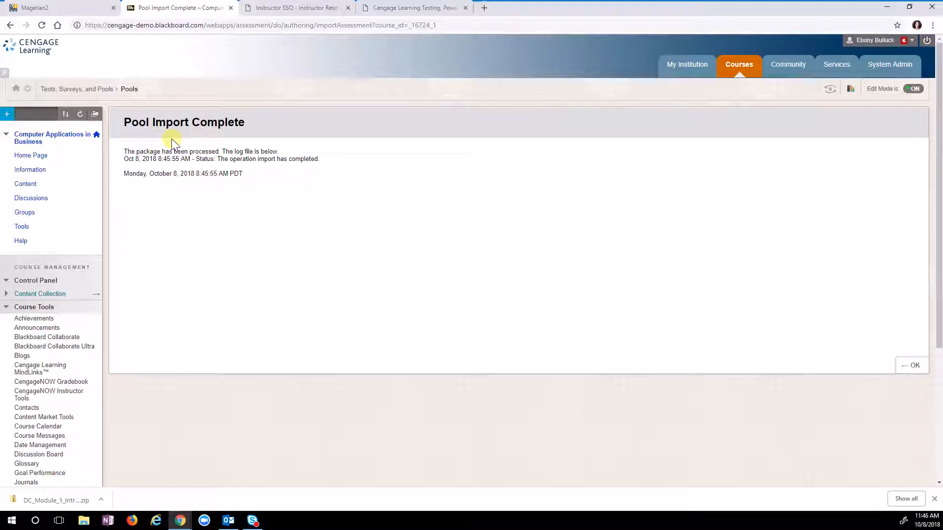
Step: Open the Chapter 1: Introduction of Computers - Resources folder in the course content
left_click(26, 184)
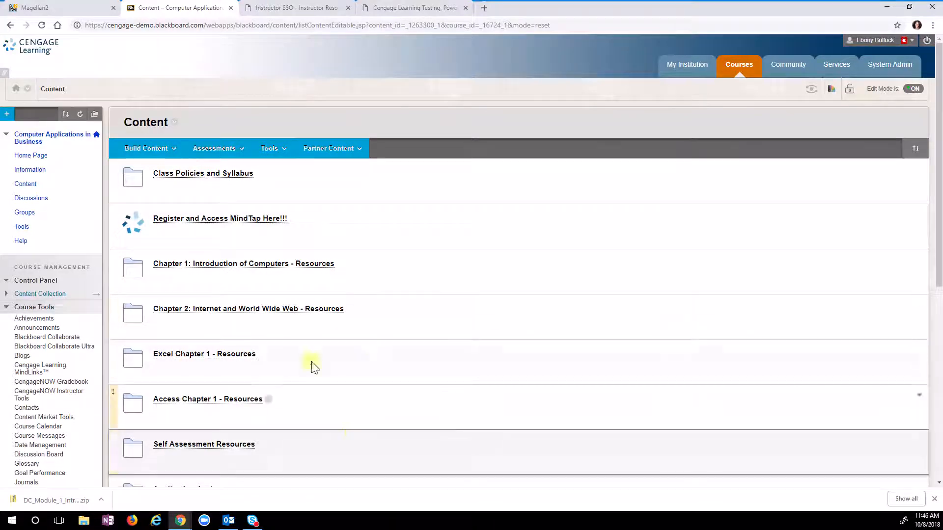
scroll(372, 346, "down", 4)
scroll(372, 346, "up", 4)
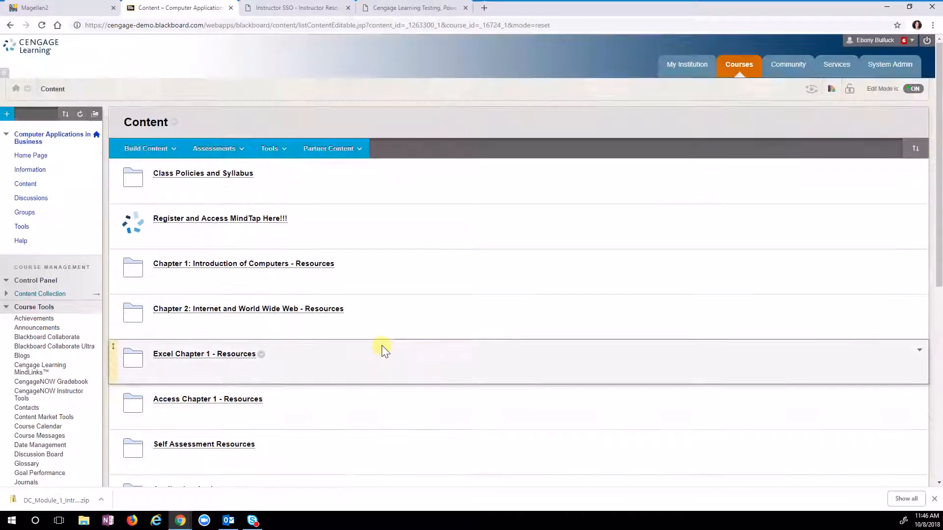
left_click(198, 270)
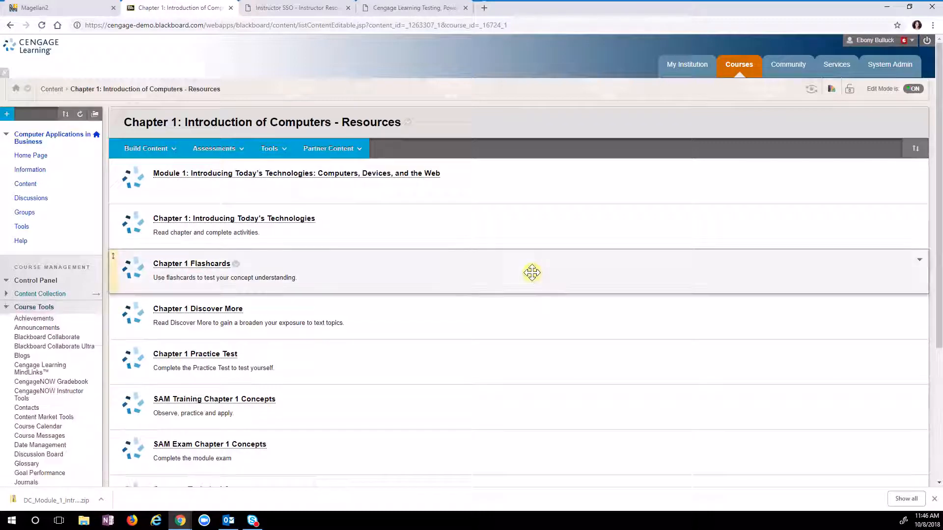
Step: Create a new test named Assessment 1 in the Chapter 1 resources folder
left_click(218, 156)
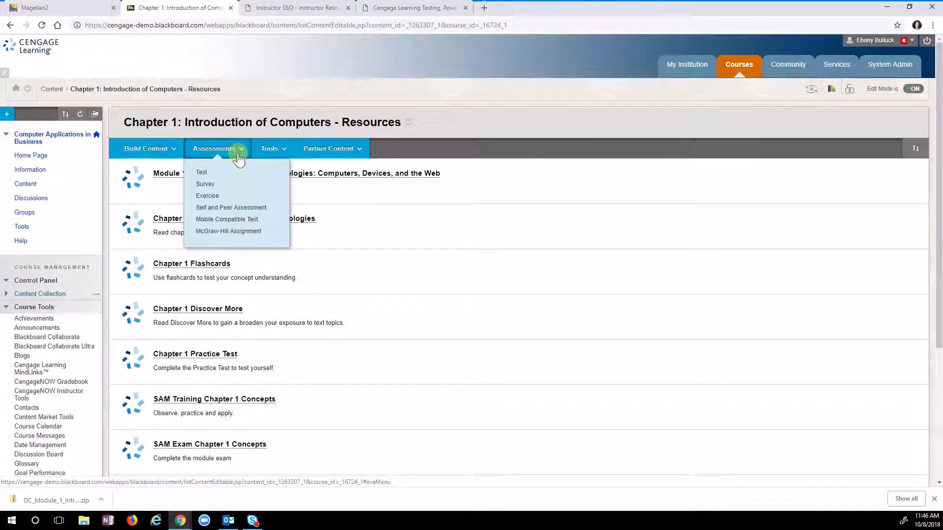
left_click(201, 174)
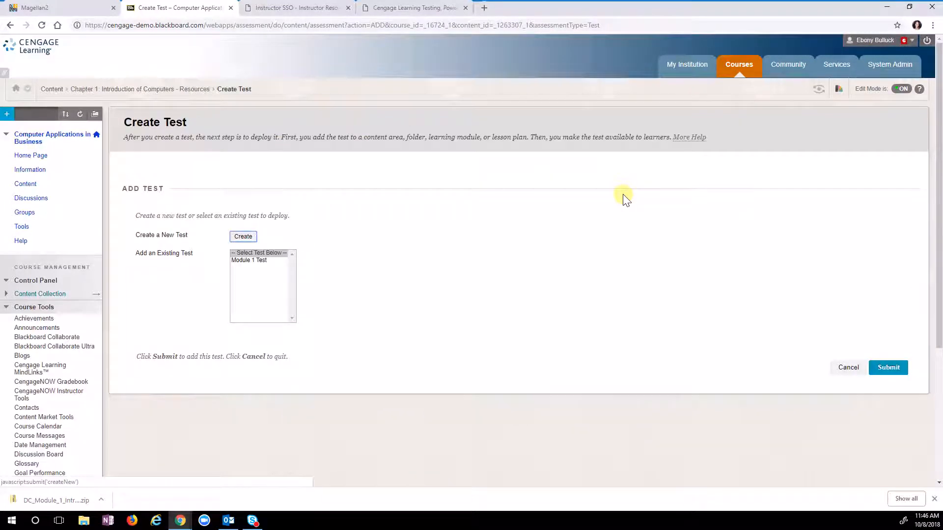
left_click(243, 237)
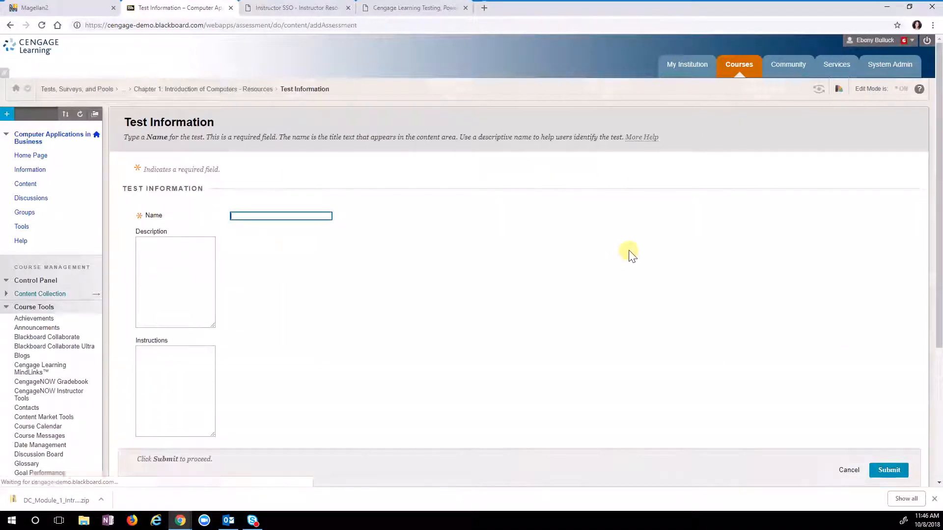
left_click(290, 218)
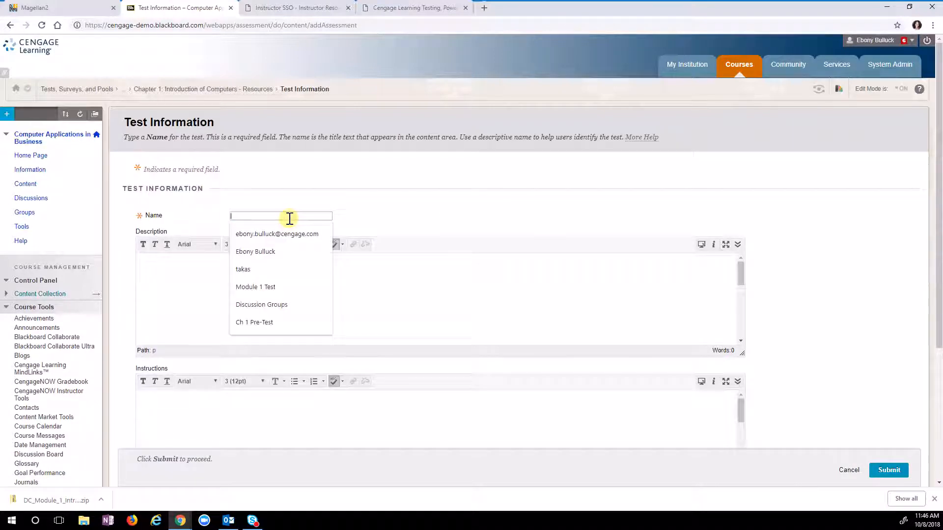
type("Assessment 1")
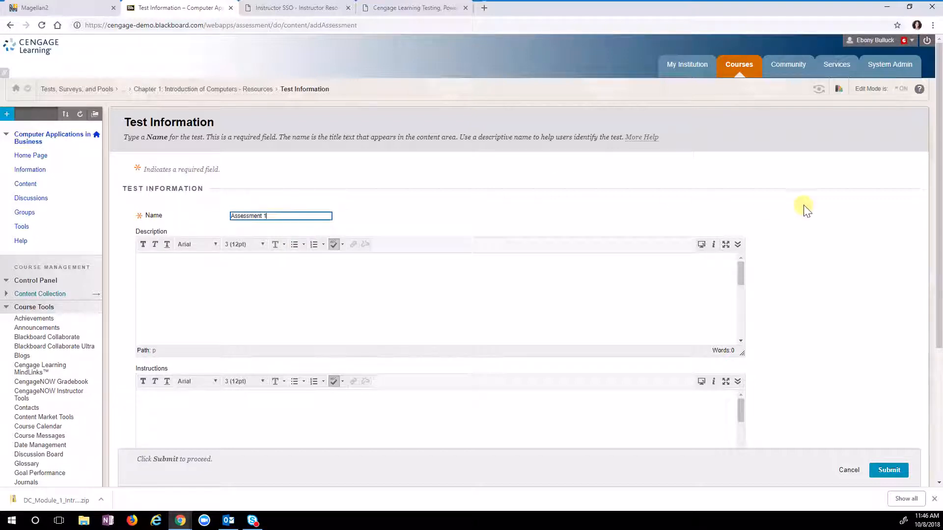
scroll(796, 226, "down", 4)
left_click(890, 346)
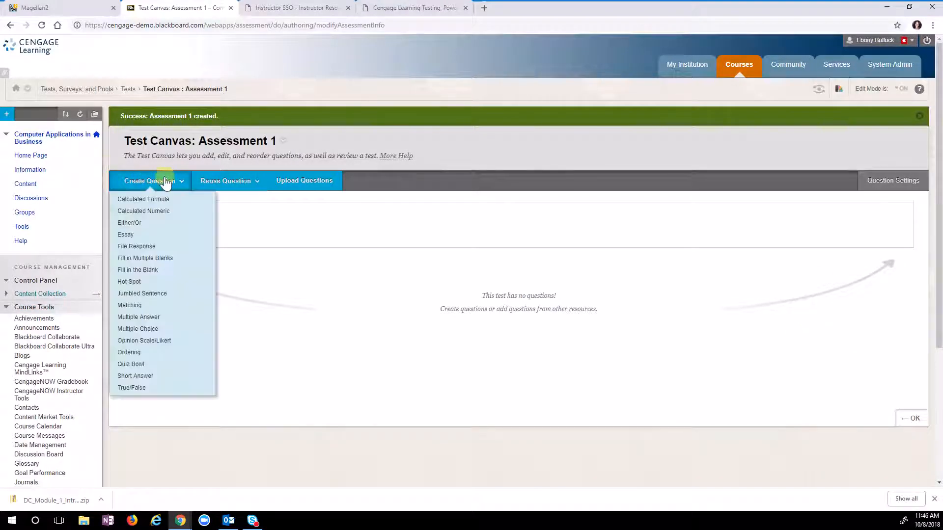
Step: Find existing questions to reuse in Assessment 1, filter them by the imported DC_Module_1 pool, and maximize the Find Questions window
mouse_move(255, 185)
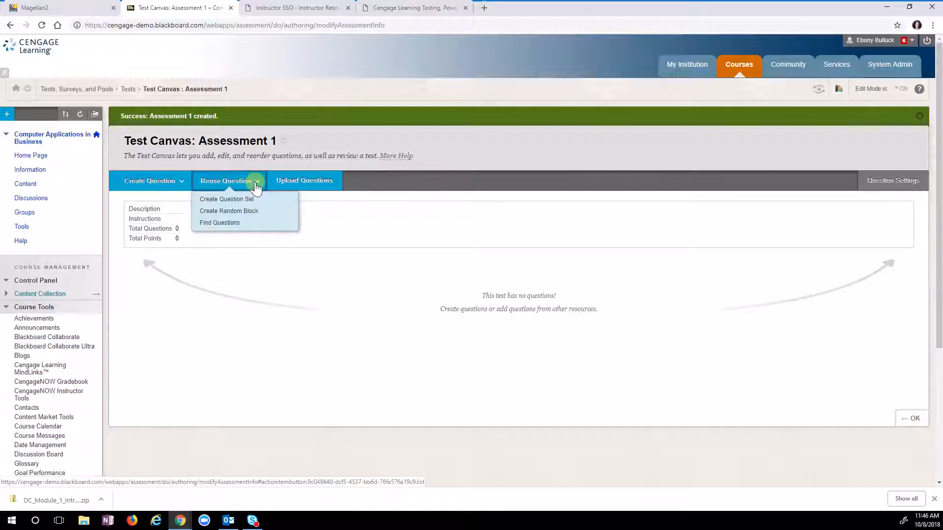
left_click(231, 226)
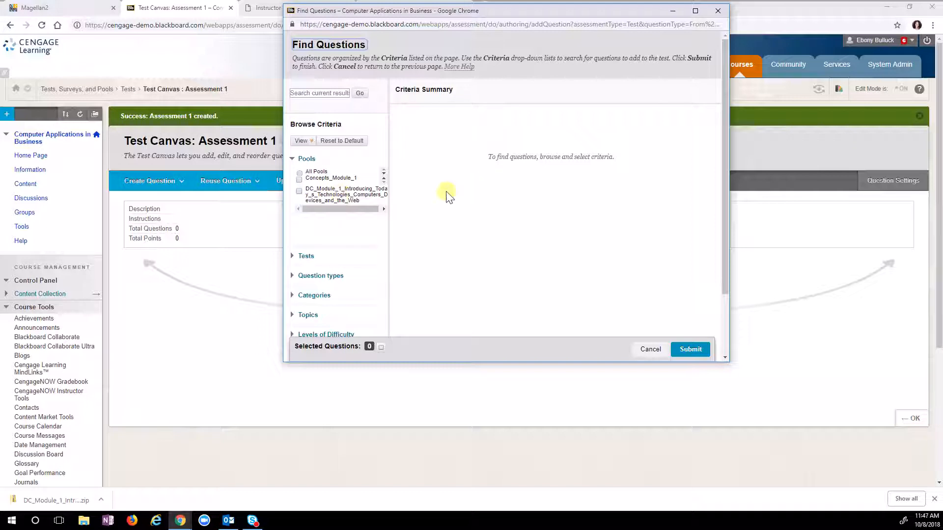
left_click(301, 192)
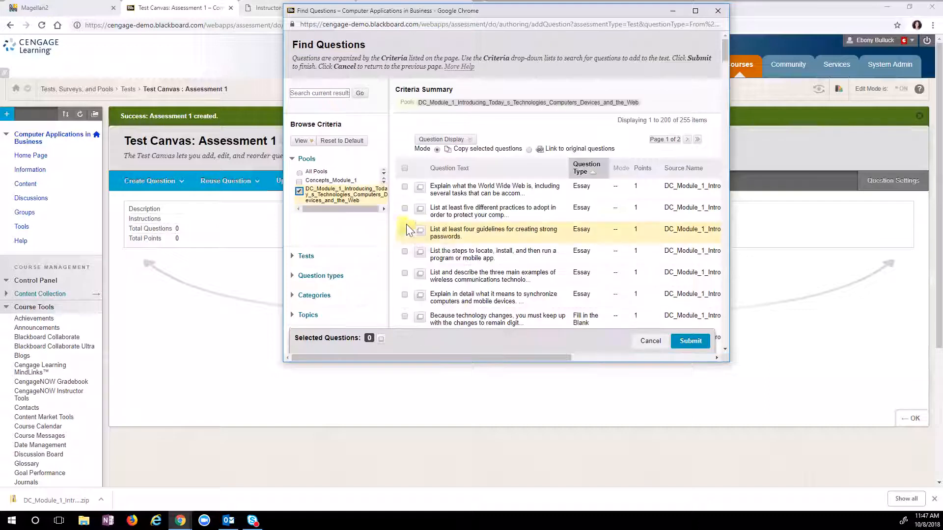
scroll(588, 233, "down", 1)
scroll(588, 233, "down", 12)
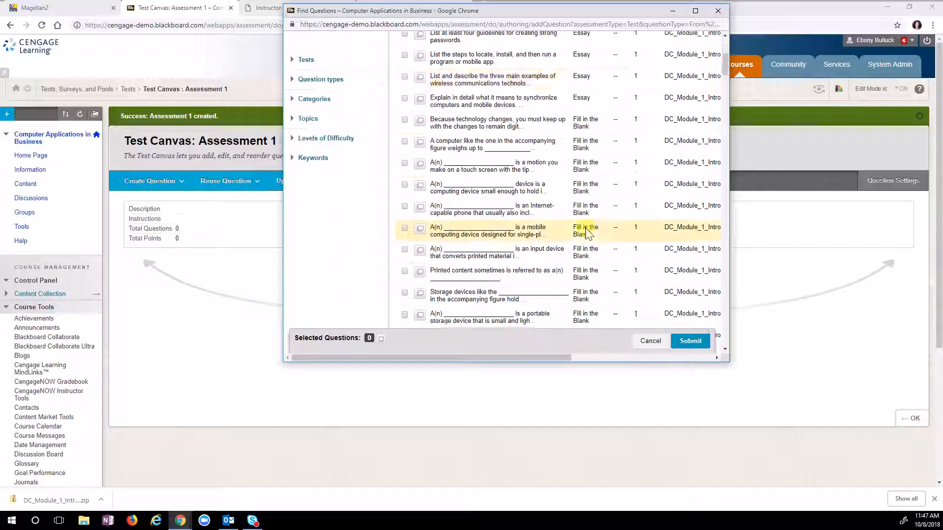
scroll(586, 241, "up", 9)
scroll(585, 239, "up", 4)
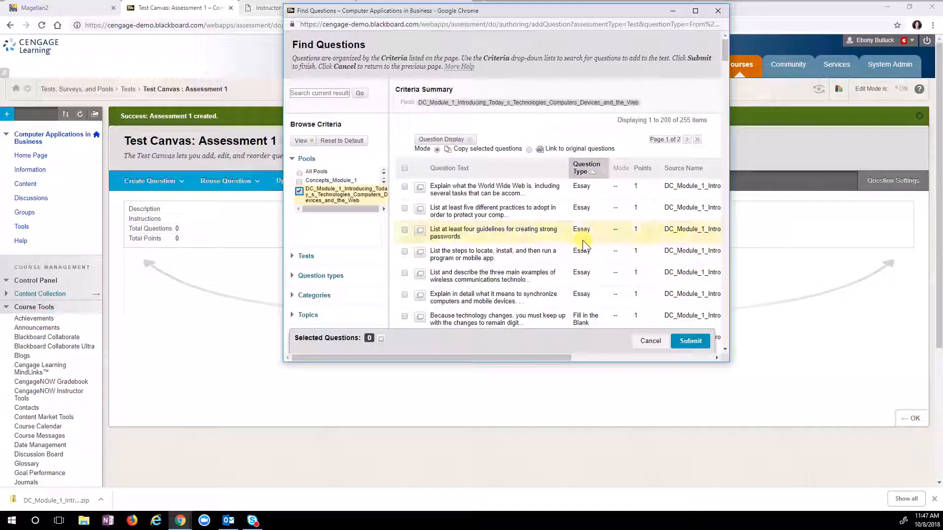
left_click(695, 11)
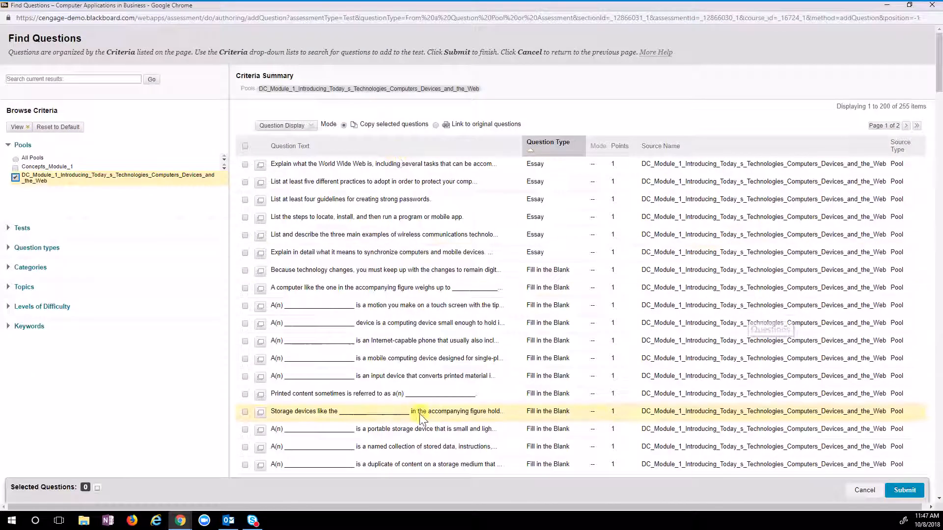
Step: View the details of the essay question about protecting a computer from viruses and other malware
left_click(261, 182)
scroll(597, 292, "down", 1)
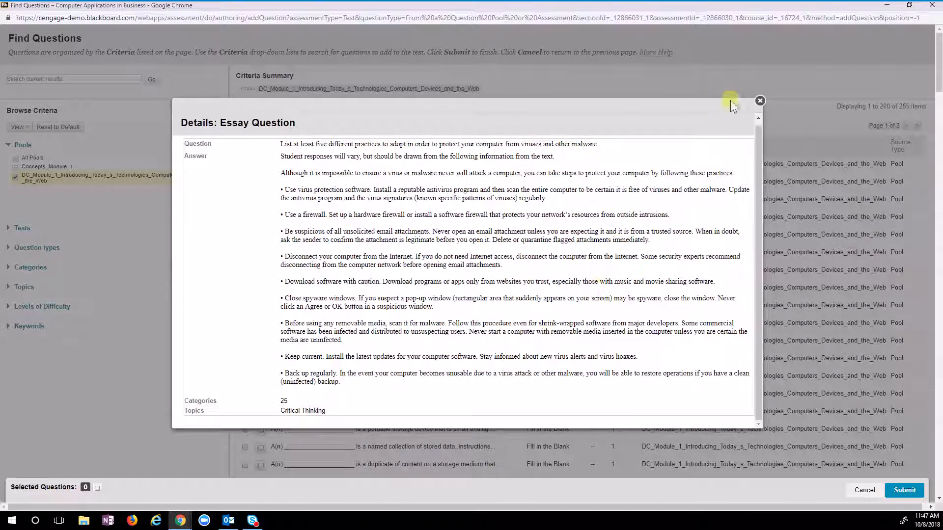
left_click(760, 100)
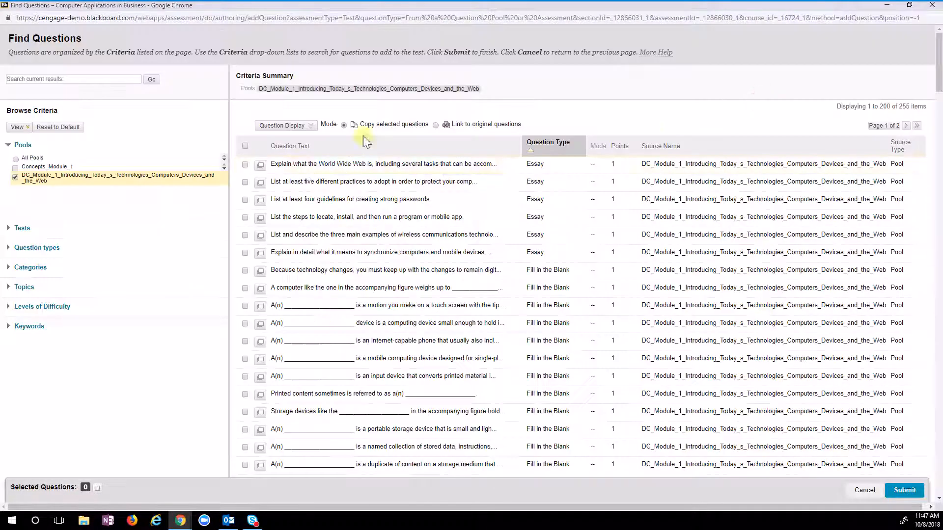
Step: Select five multiple choice questions on knowledge of computers, the alternate computer term, the one-finger touch, the press-hold-and-move gesture, and the shortcut menu gesture
left_click(245, 164)
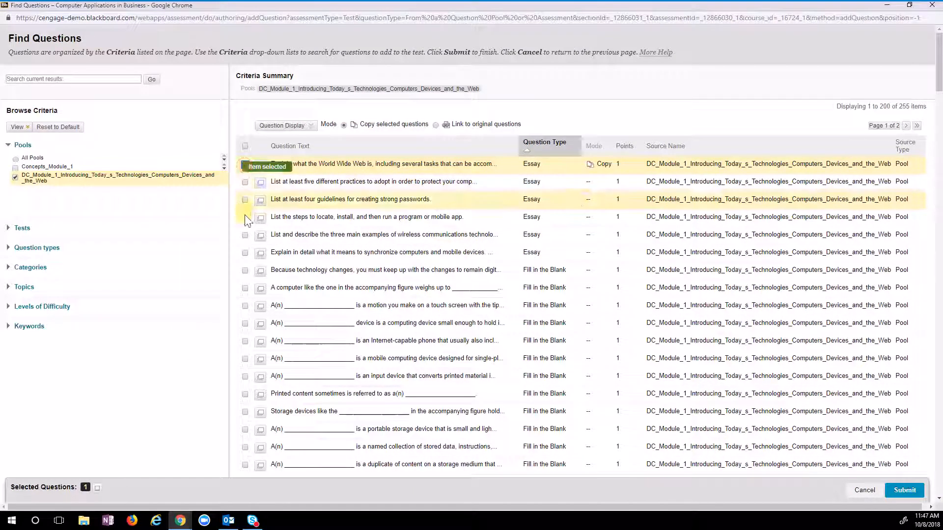
left_click(245, 165)
scroll(438, 292, "down", 5)
scroll(437, 292, "down", 15)
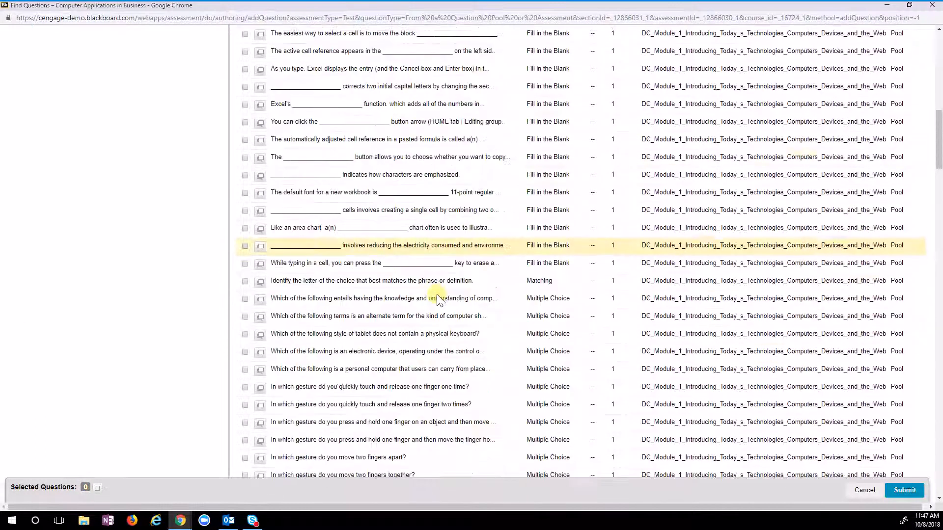
scroll(344, 295, "up", 2)
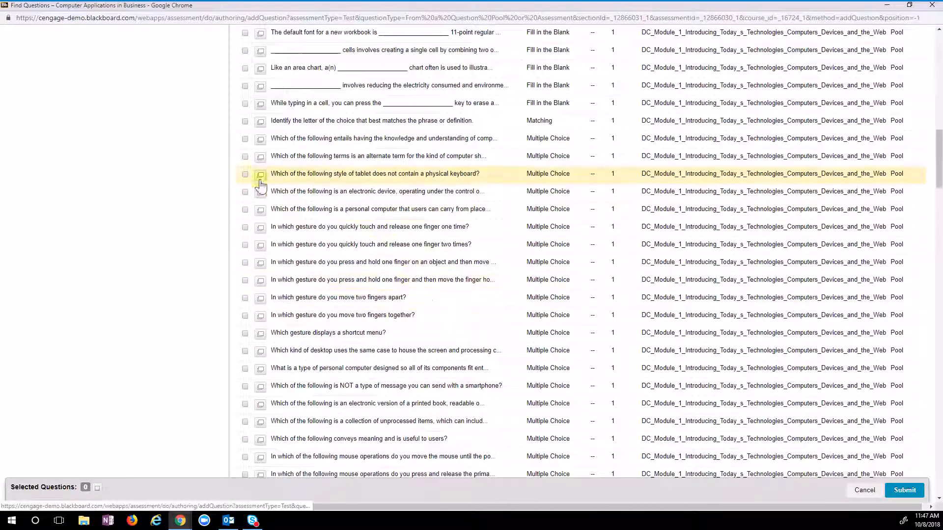
left_click(244, 139)
left_click(245, 156)
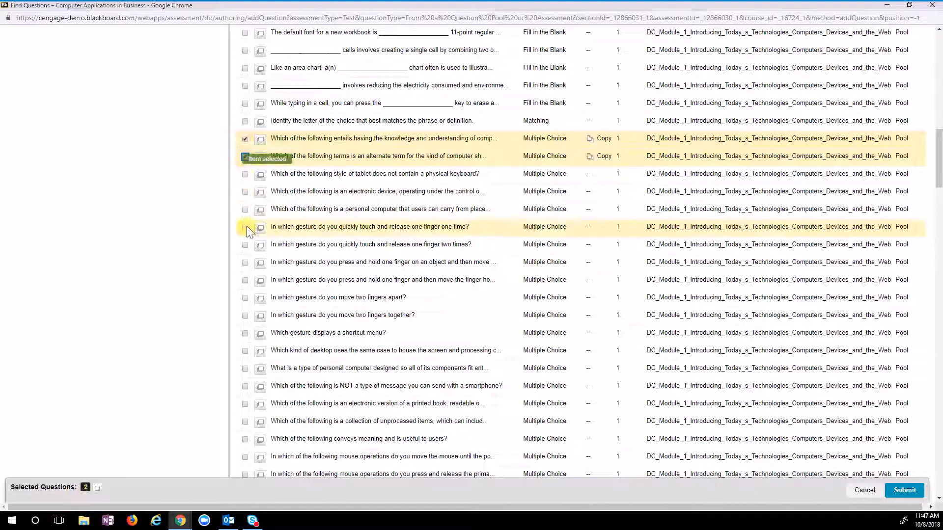
left_click(245, 227)
left_click(245, 280)
left_click(245, 334)
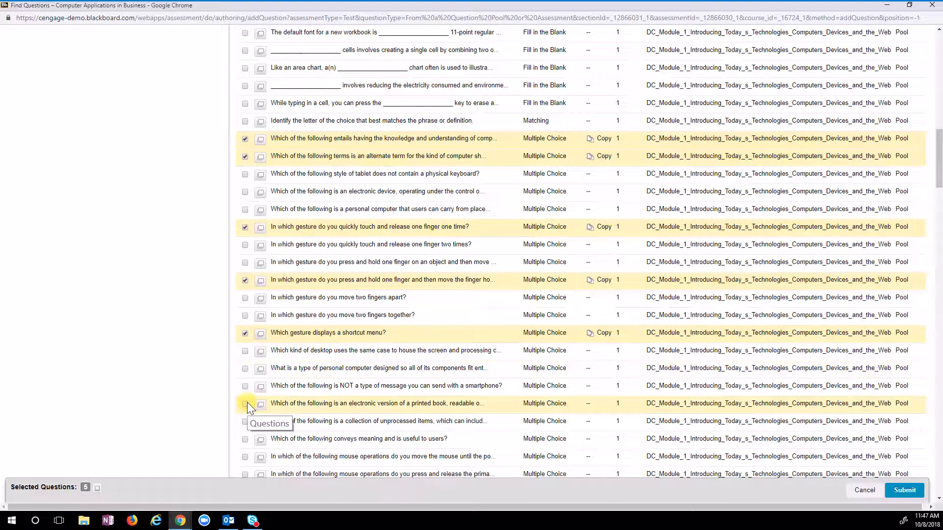
Step: Add the multiple choice questions on the spelling disk, malware examples, reducing electricity and waste, Microsoft's founder and Apple's cofounder to the selection
scroll(246, 402, "down", 5)
left_click(245, 317)
scroll(247, 332, "down", 3)
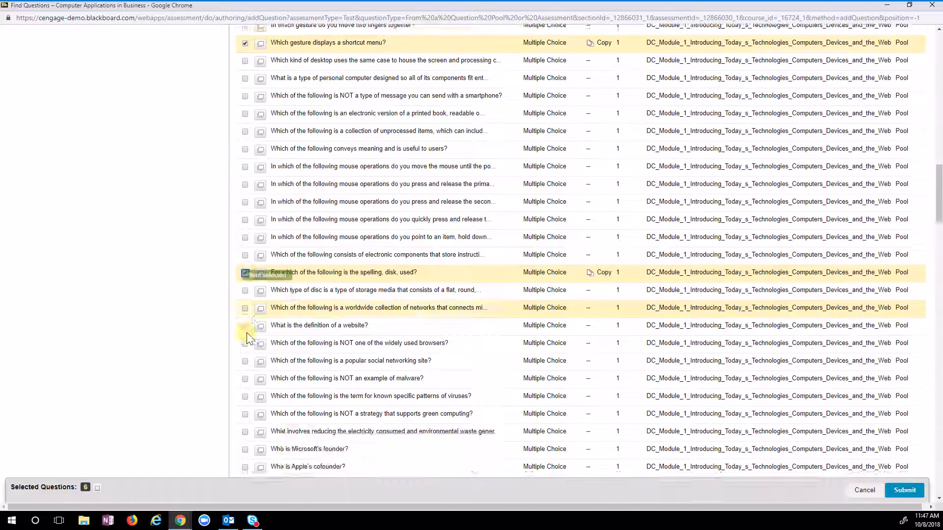
left_click(245, 276)
left_click(245, 330)
left_click(245, 347)
left_click(246, 365)
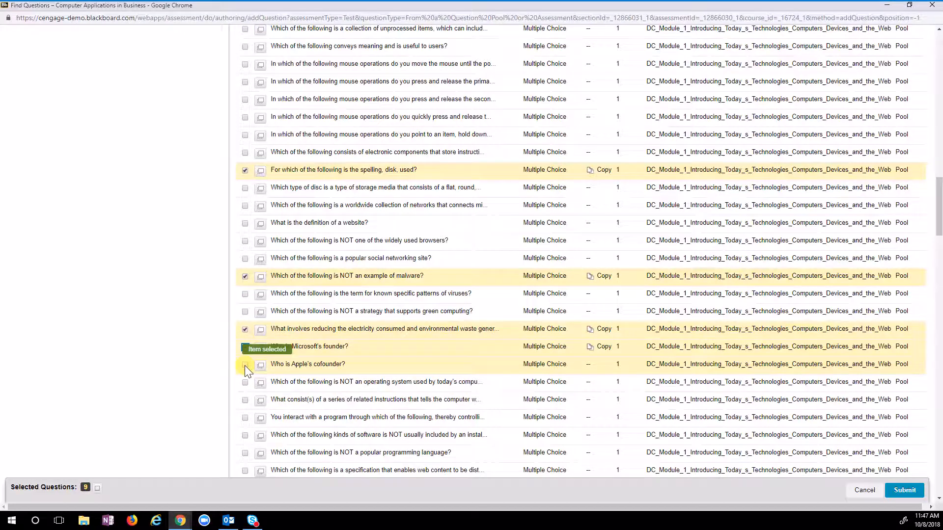
Step: Add the multiple choice questions on a category of users, users working away from the office, and large-business employees or customers to the selection
scroll(293, 377, "down", 5)
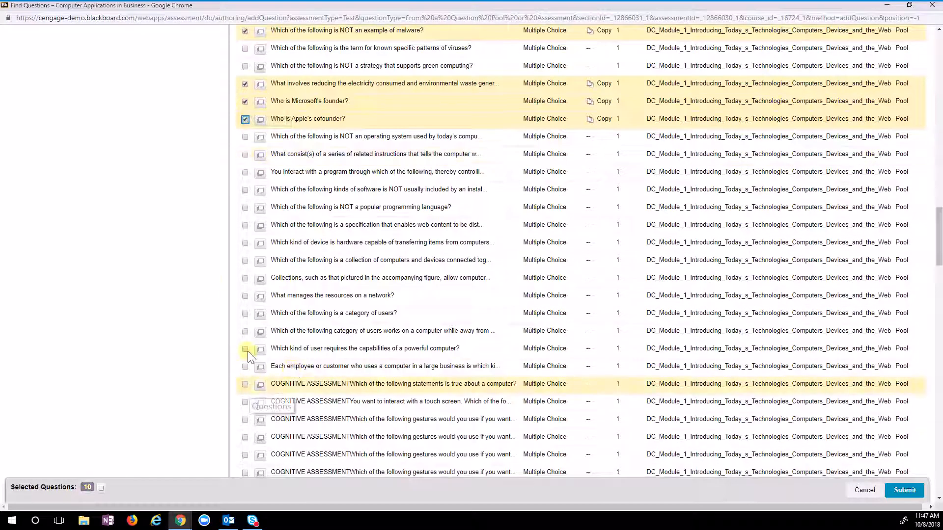
left_click(245, 315)
left_click(245, 332)
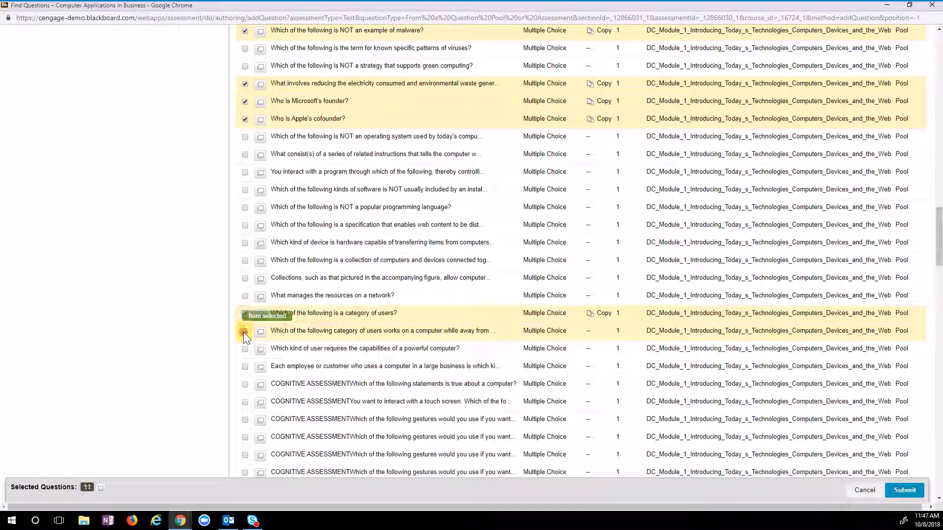
left_click(245, 367)
Step: View the details of the Cognitive Assessment question about interacting with a touch screen
scroll(250, 369, "down", 5)
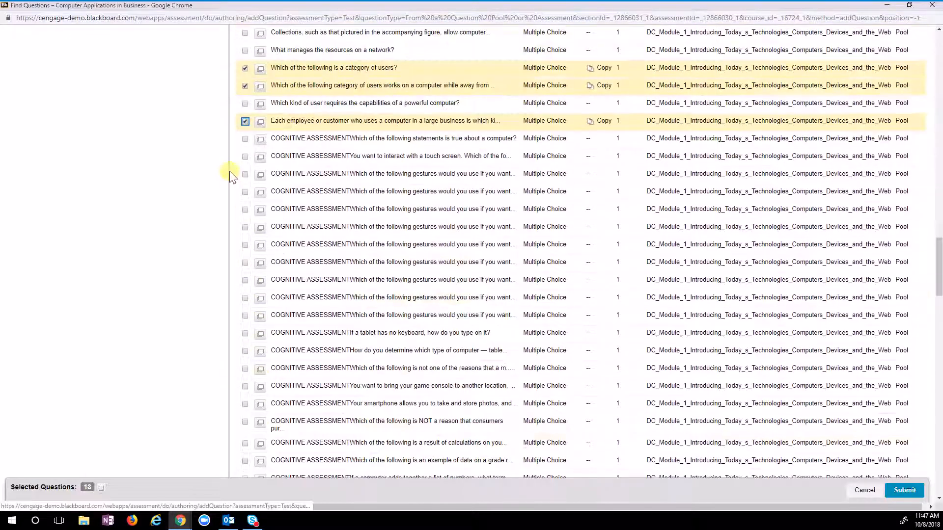
left_click(261, 156)
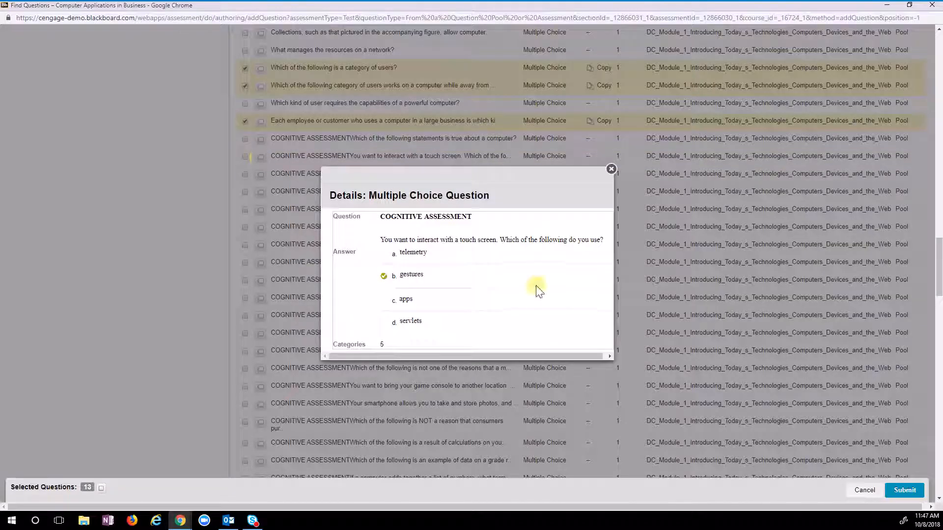
scroll(537, 289, "up", 1)
left_click(611, 169)
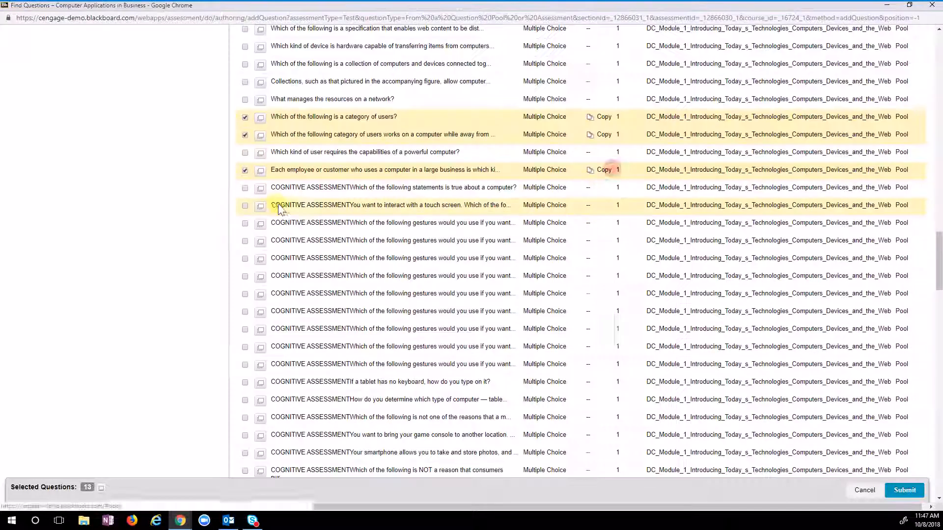
Step: Select the Cognitive Assessment touch screen question and the five gesture questions directly below it
left_click(245, 206)
left_click(245, 223)
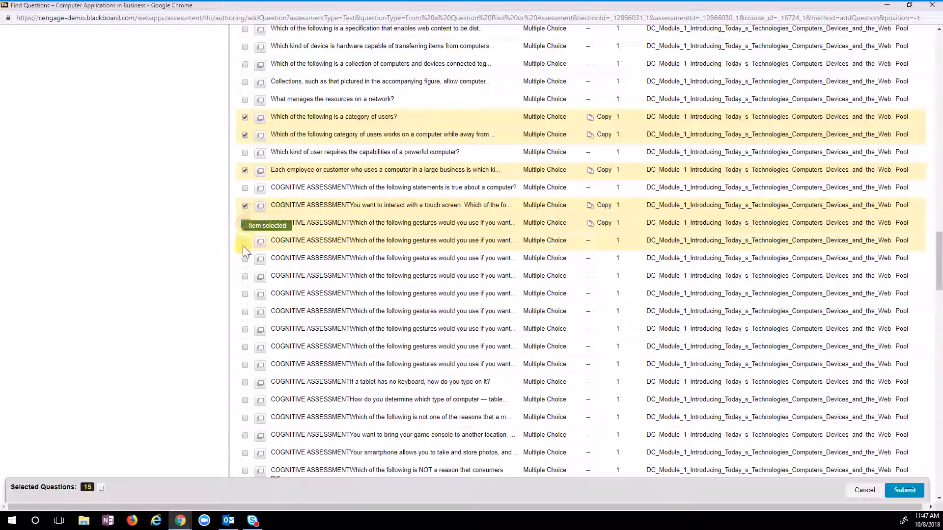
left_click(245, 242)
left_click(245, 259)
left_click(245, 277)
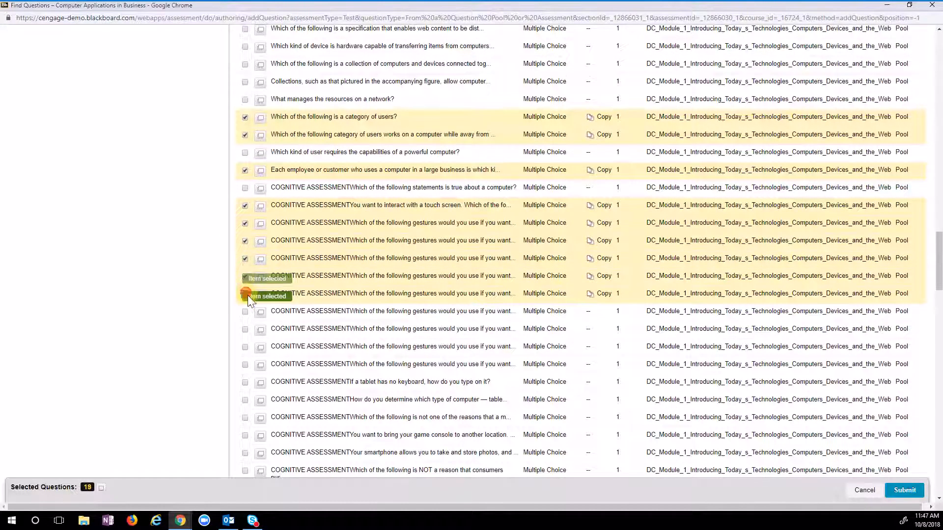
left_click(245, 293)
Step: Select the Cognitive Assessment questions on what the World Wide Web is and on placing a video from the Internet on the desktop
scroll(243, 311, "down", 10)
left_click(244, 312)
left_click(245, 324)
Step: Select the Excel questions on the copy-values button, emphasizing worksheet entries, the Bold shortcut keys, combining cells, and the Accounting Number Format
scroll(244, 328, "down", 15)
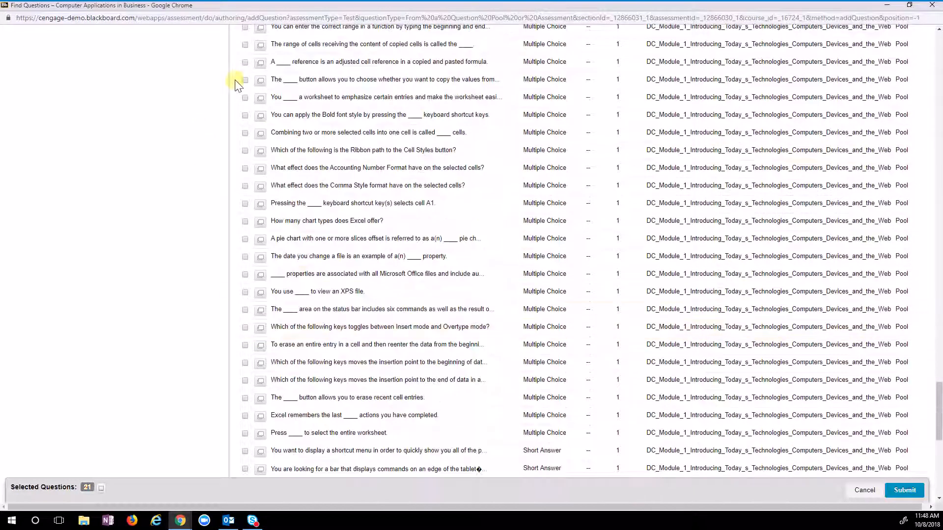
left_click(243, 81)
left_click(245, 96)
left_click(244, 114)
left_click(243, 132)
left_click(244, 168)
Step: Select the questions on offset pie slices, Office file properties, the status bar area, erasing a cell entry, the end-of-data key, and Excel's remembered actions
left_click(244, 239)
left_click(244, 274)
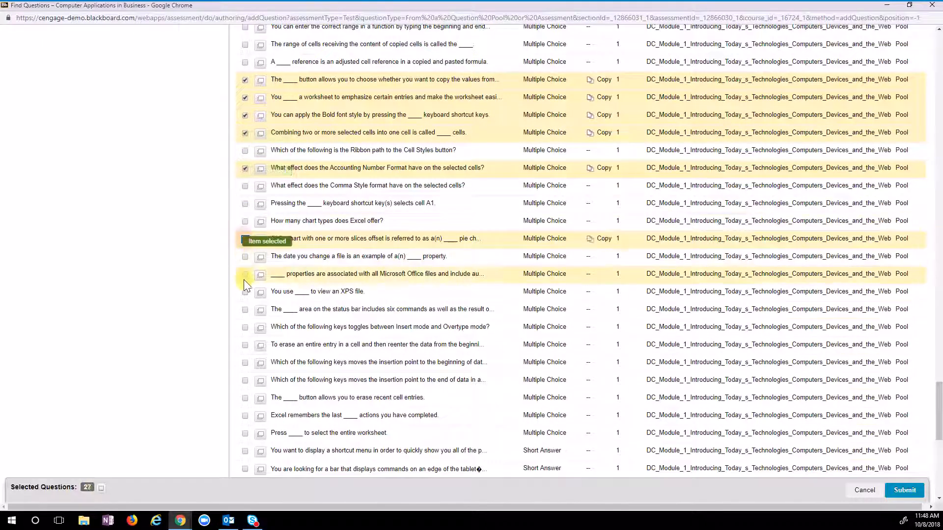
left_click(245, 310)
left_click(245, 345)
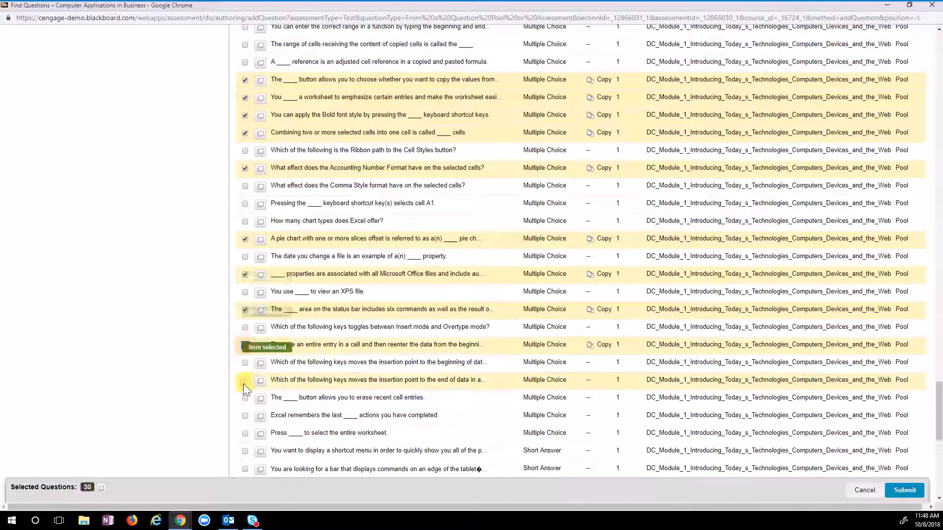
left_click(244, 381)
left_click(244, 416)
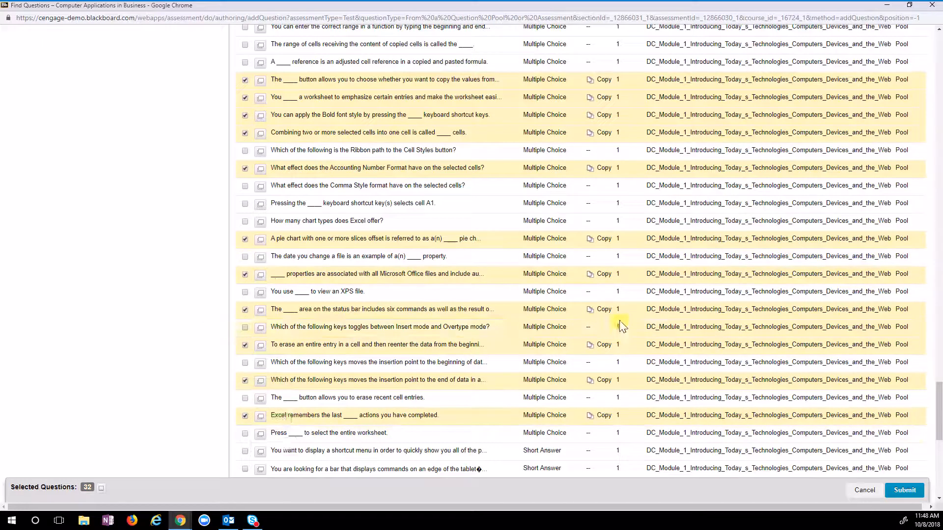
Step: Select the eight true/false questions from the pictured kind of computer through digital cameras, plus the one on the terms web and Internet
scroll(622, 326, "up", 15)
scroll(425, 226, "down", 8)
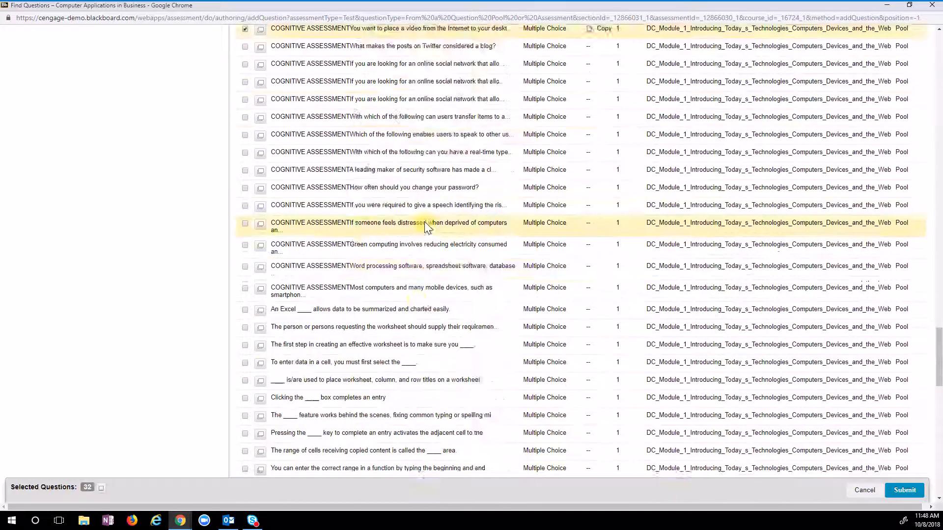
scroll(425, 222, "down", 18)
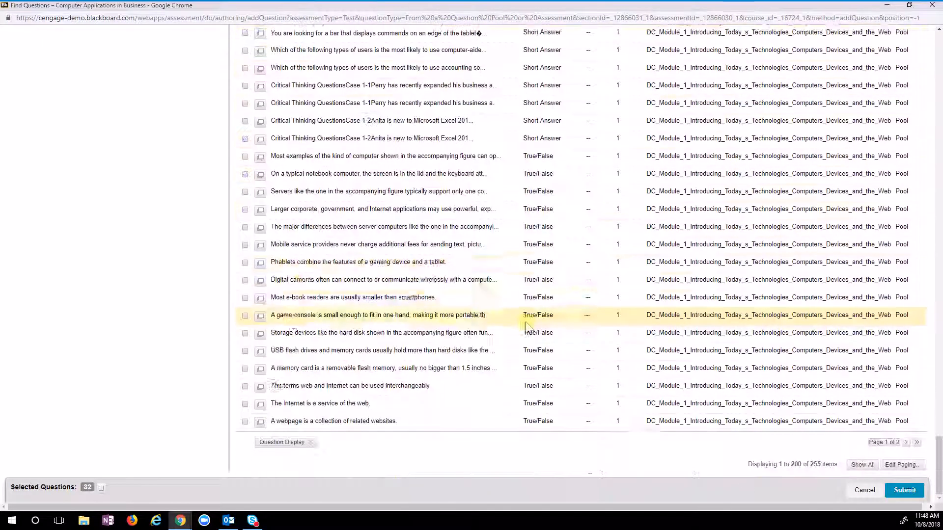
left_click(244, 279)
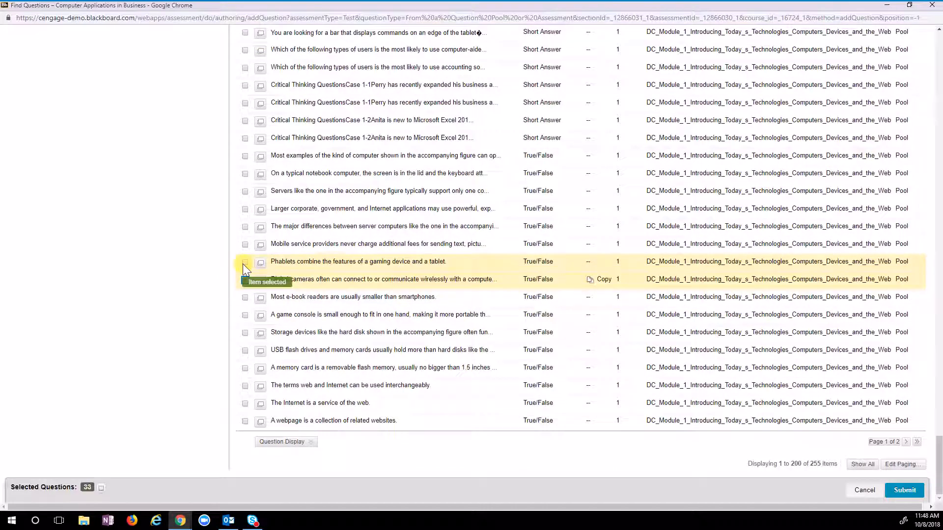
left_click(245, 262)
left_click(244, 244)
left_click(245, 227)
left_click(245, 208)
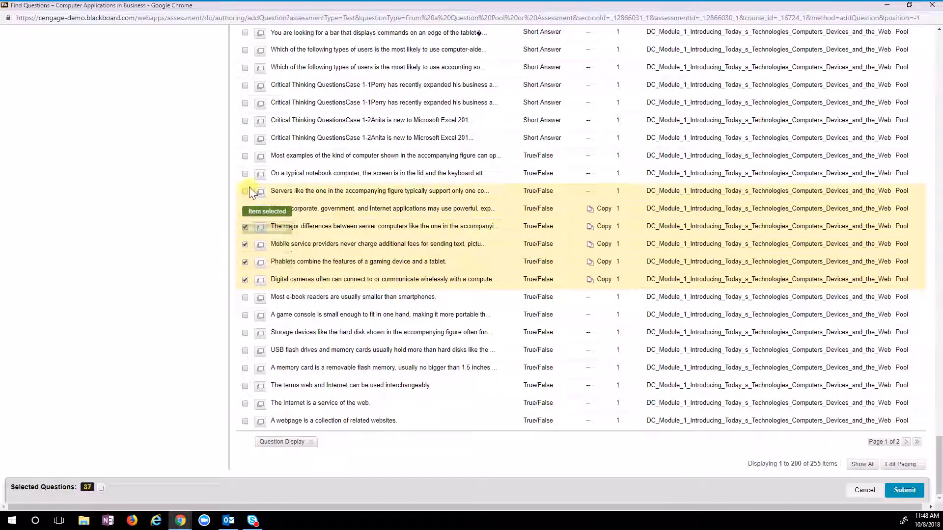
left_click(245, 191)
left_click(244, 173)
left_click(245, 155)
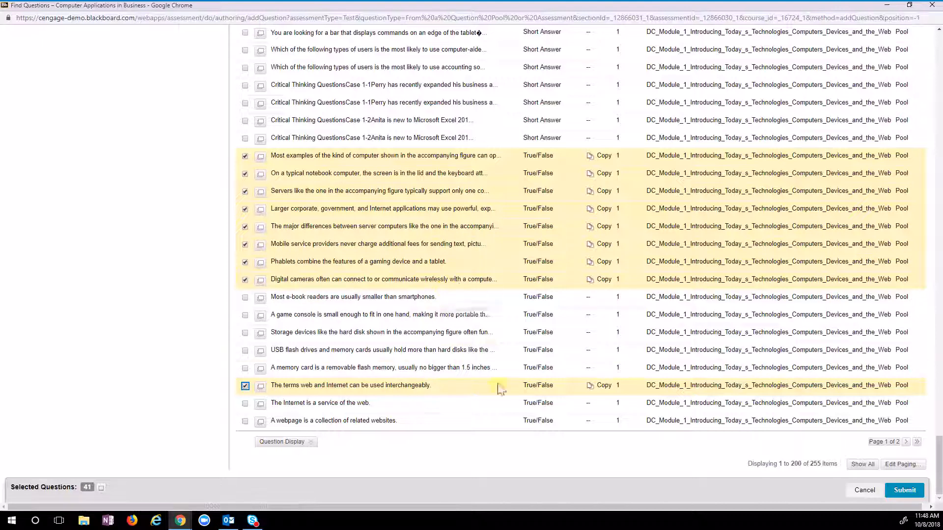
Step: On page 2, select the true/false questions on font colors, column widths, live preview, slice-size ranges, Edit mode, and the RIGHT ARROW or LEFT ARROW keys
left_click(906, 441)
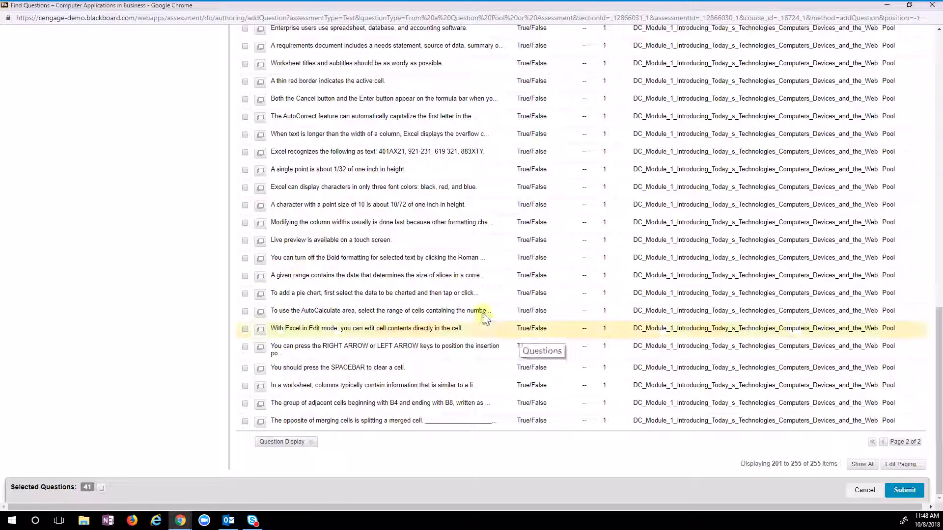
left_click(245, 187)
left_click(245, 223)
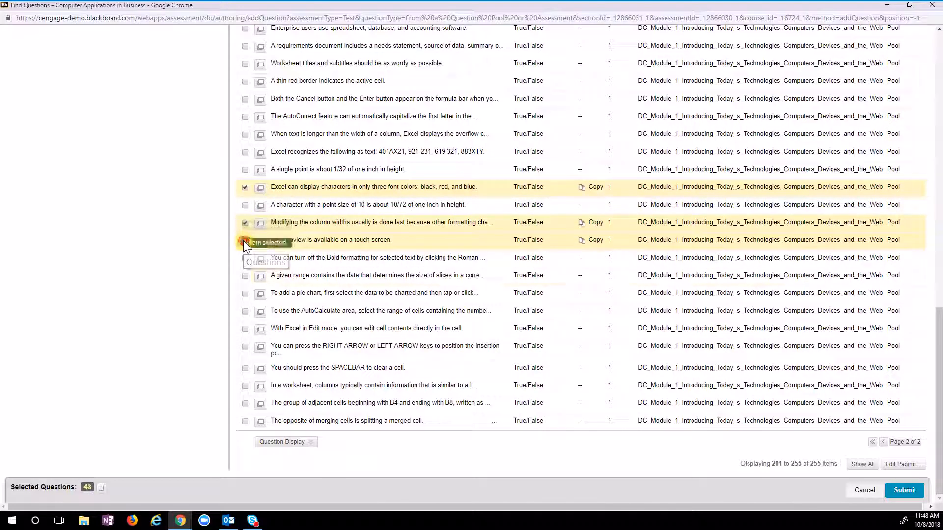
left_click(245, 241)
left_click(244, 276)
left_click(245, 329)
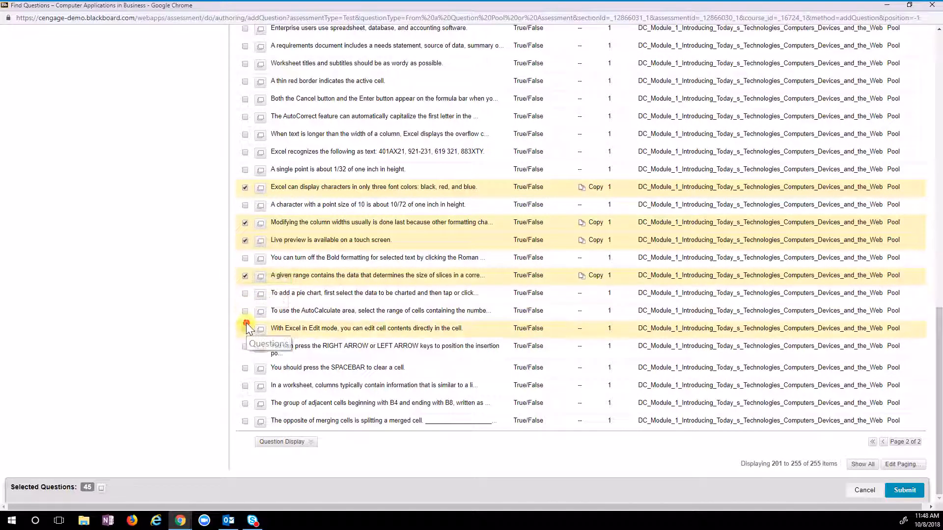
left_click(245, 346)
Step: Select the true/false questions on CAM, wikis and blogs, and submit all selected questions to Assessment 1
scroll(270, 270, "up", 6)
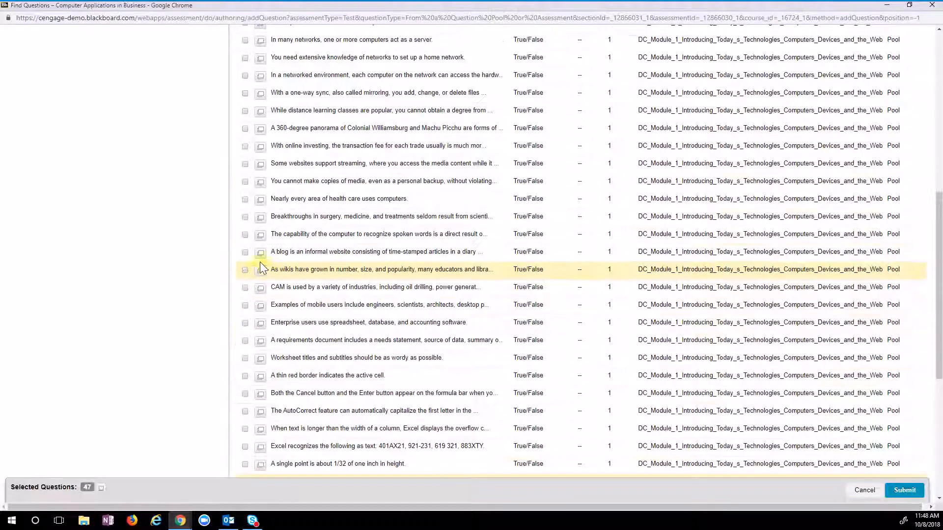
left_click(244, 286)
left_click(245, 270)
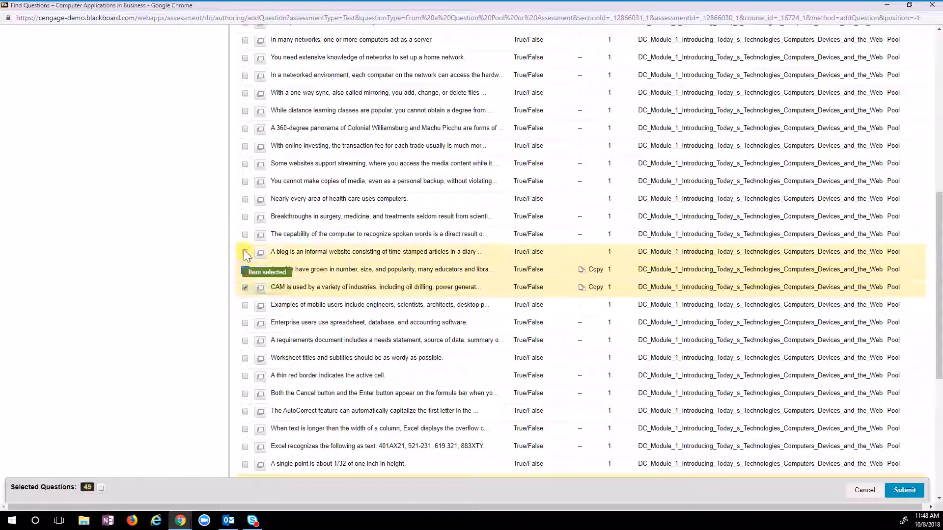
left_click(245, 252)
left_click(906, 490)
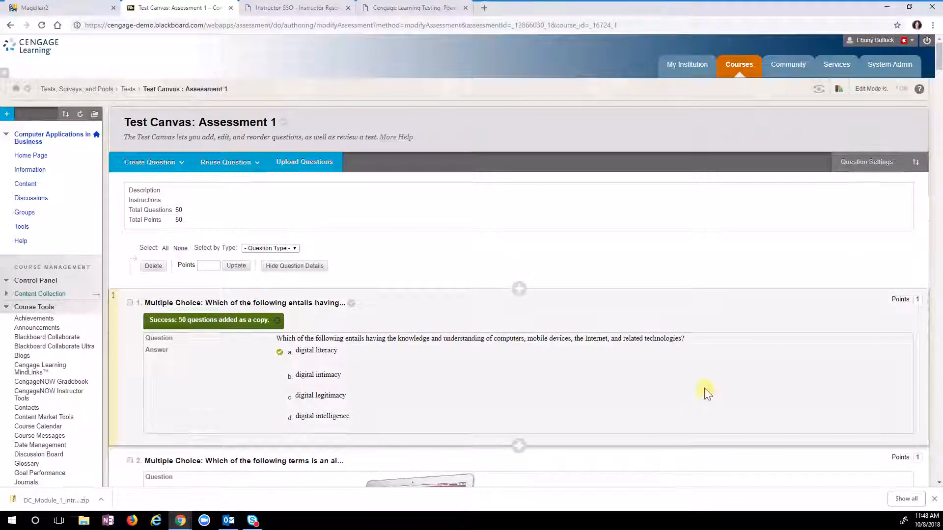
Step: Review the questions copied into the Assessment 1 test canvas through to the last one
scroll(769, 352, "down", 10)
scroll(771, 355, "down", 20)
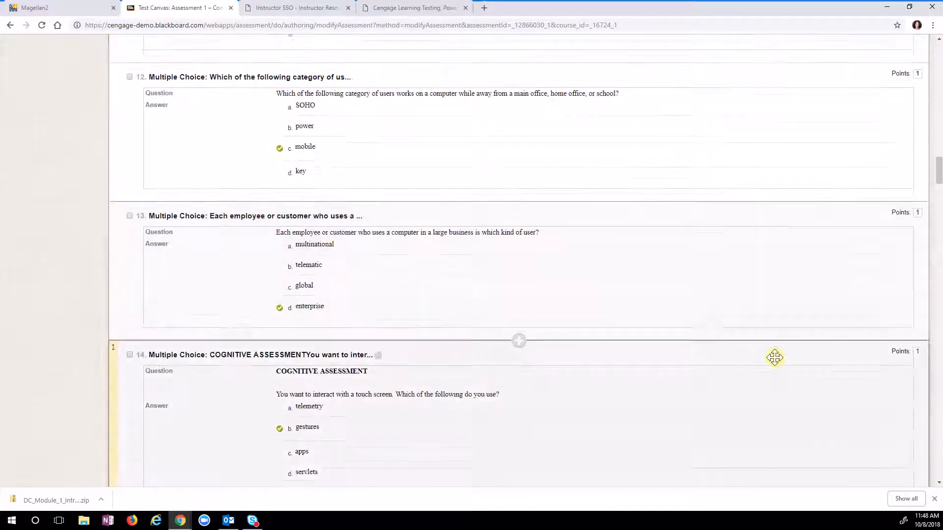
scroll(774, 358, "down", 9)
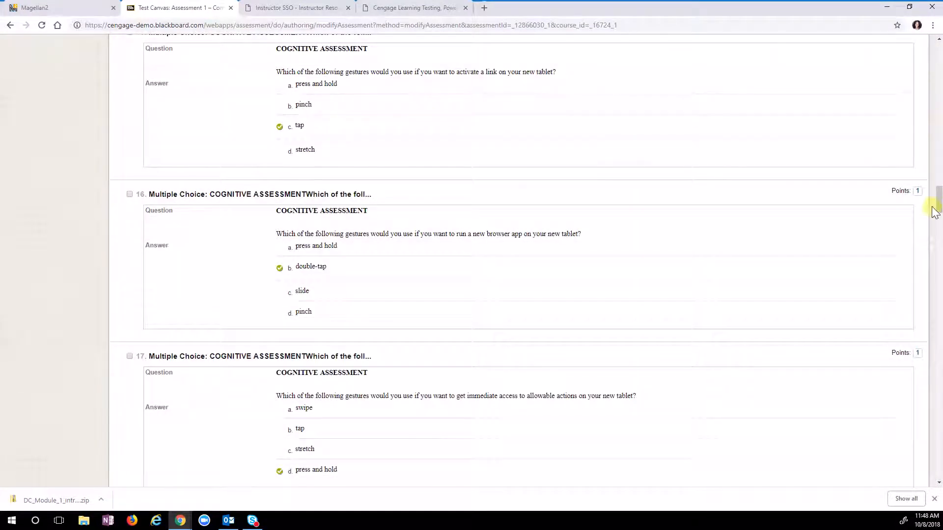
left_click_drag(939, 197, 941, 505)
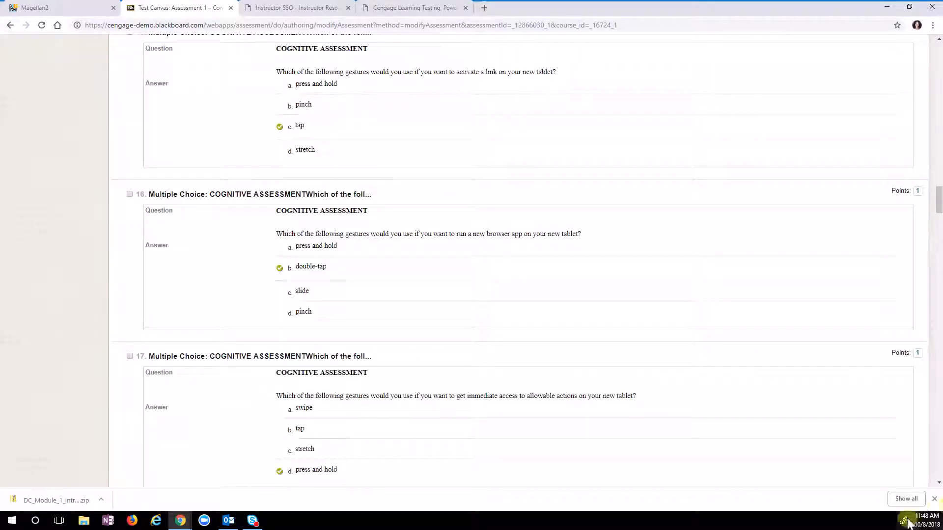
left_click(936, 498)
scroll(939, 506, "down", 20)
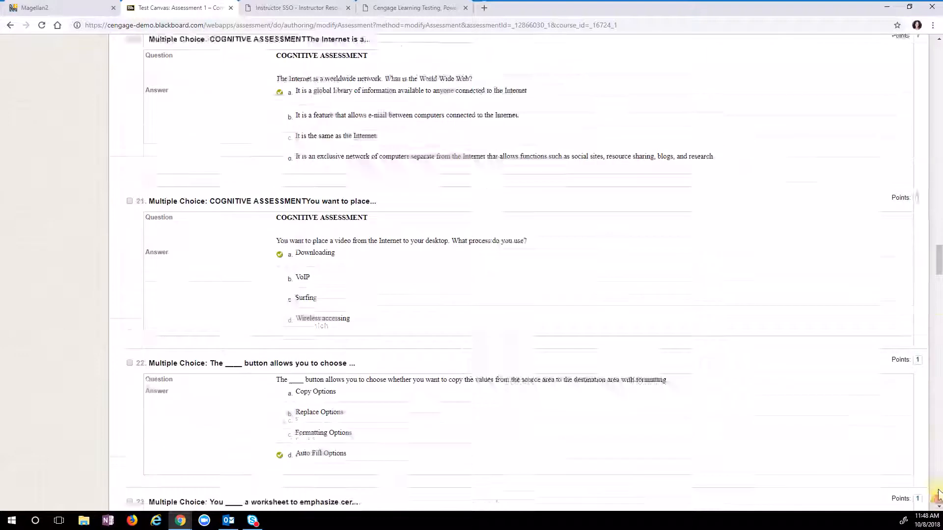
scroll(939, 506, "down", 20)
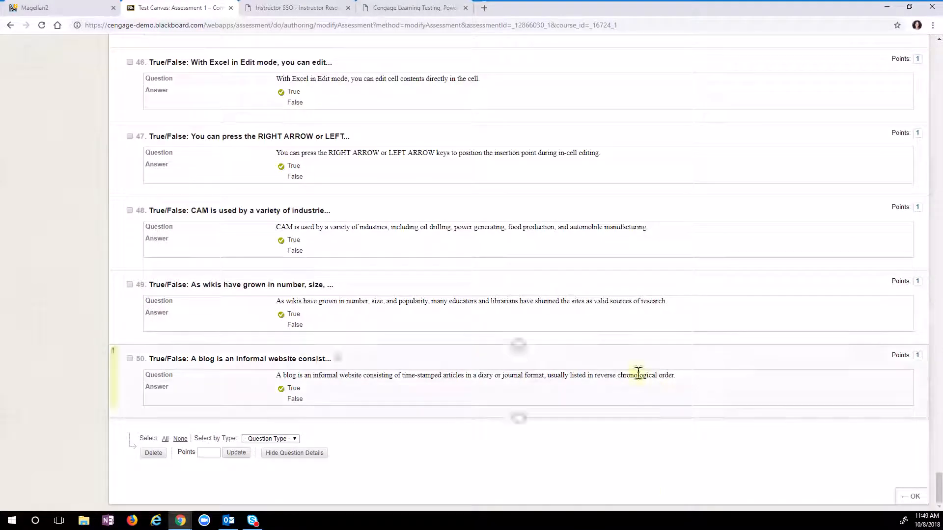
Step: Finish editing the test canvas and add the existing test Assessment 1 to the Chapter 1 resources
left_click(909, 494)
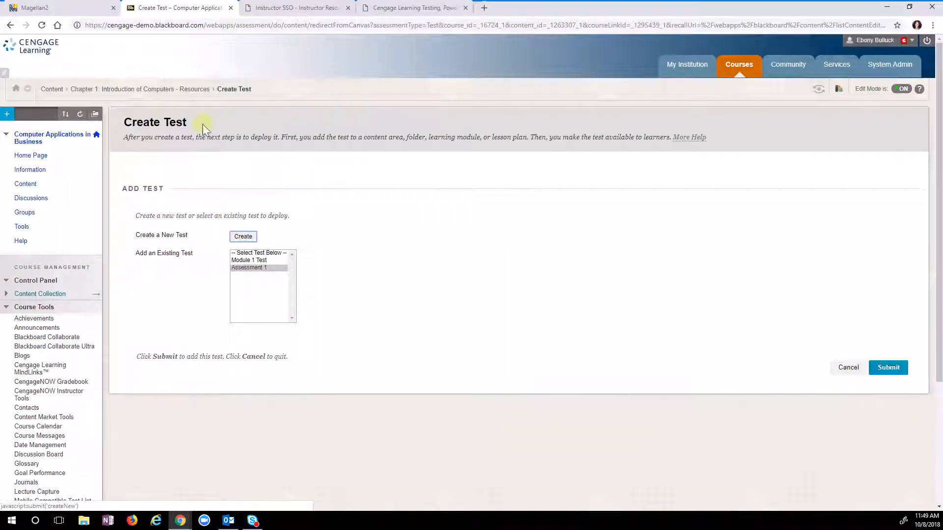
left_click(254, 268)
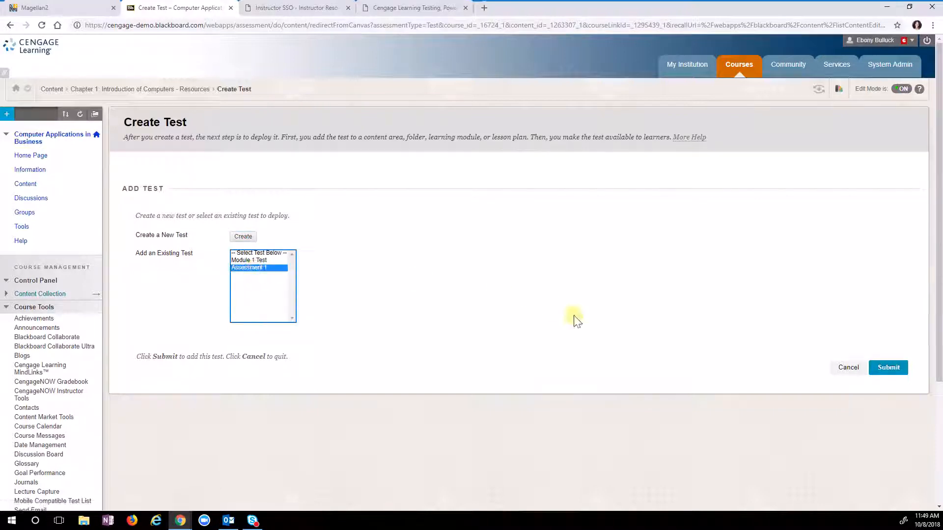
left_click(899, 369)
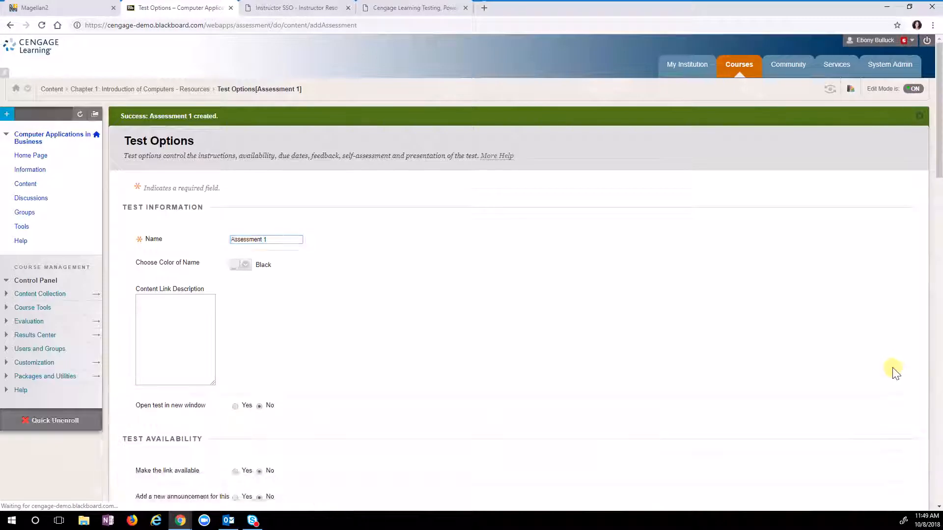
Step: Make the Assessment 1 test link available
scroll(868, 386, "down", 2)
scroll(868, 387, "down", 1)
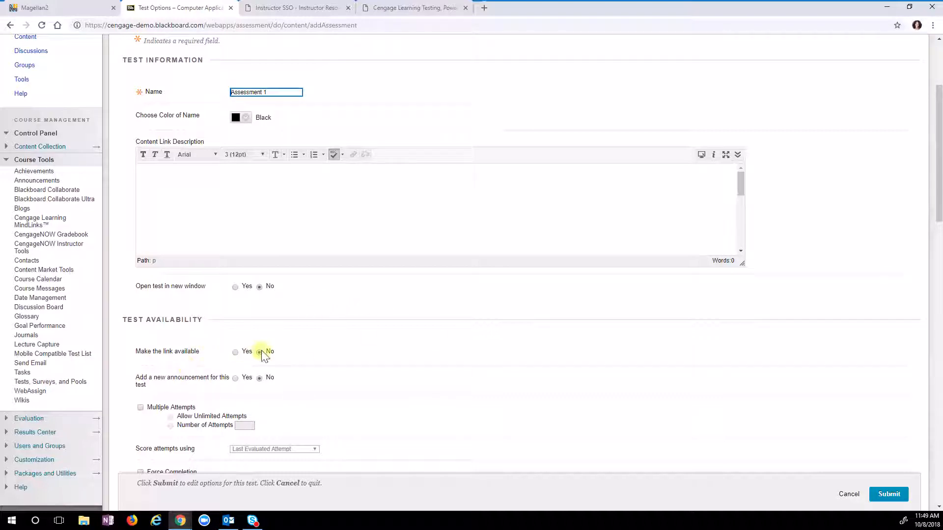
left_click(236, 353)
Step: Enable Force Completion and a 60-minute timer for the test
scroll(231, 383, "down", 2)
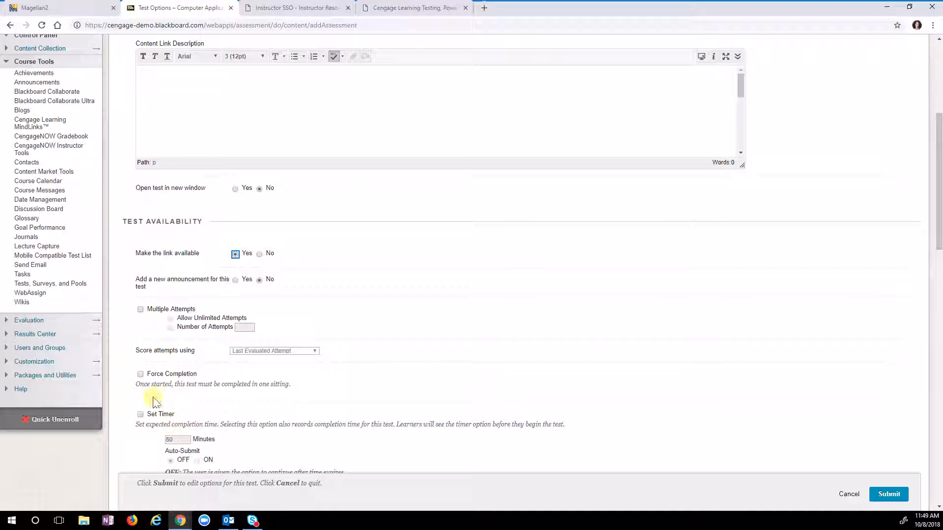
scroll(192, 383, "down", 2)
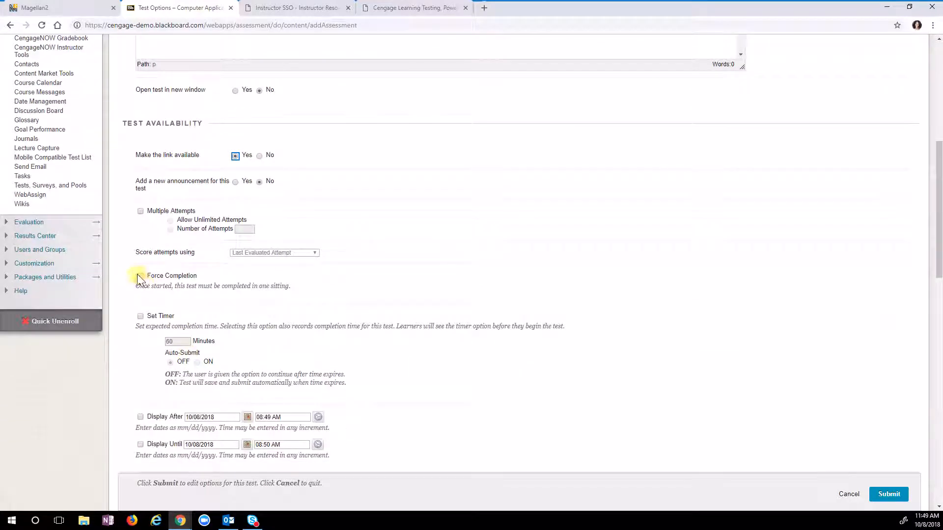
left_click(141, 276)
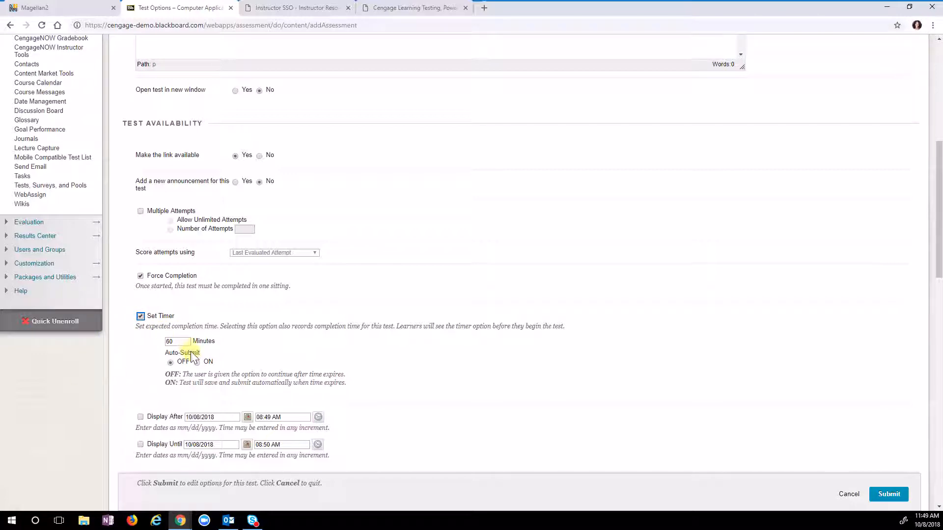
scroll(507, 424, "down", 4)
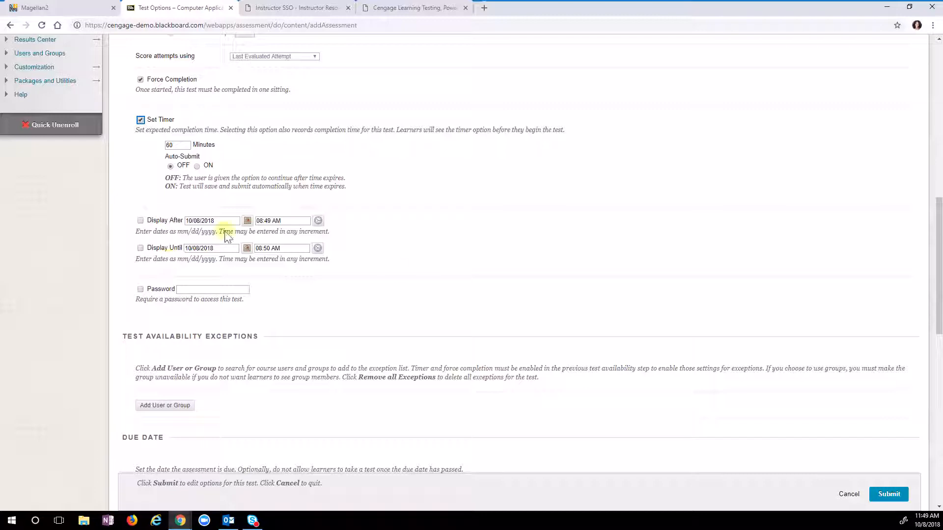
Step: Review the remaining availability, due date, self-assessment and feedback settings, and submit the Assessment 1 test options
scroll(400, 273, "down", 3)
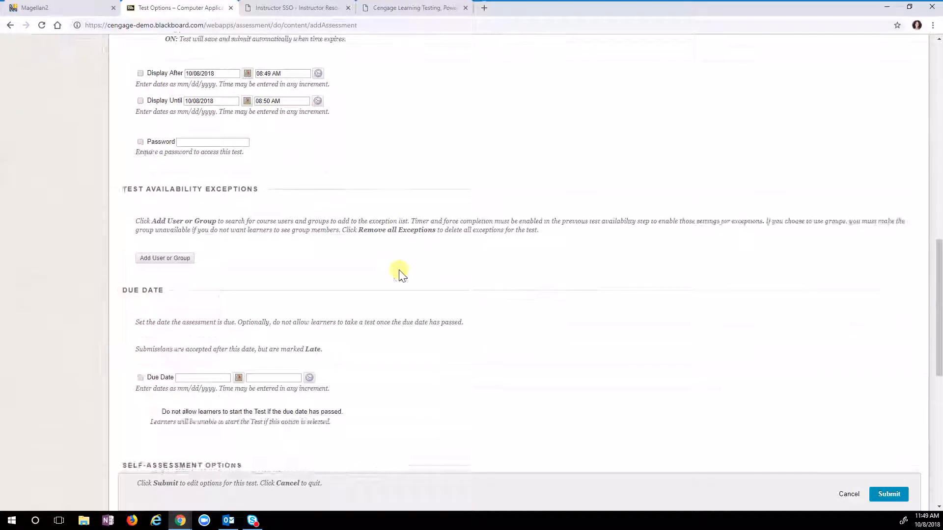
scroll(400, 273, "up", 2)
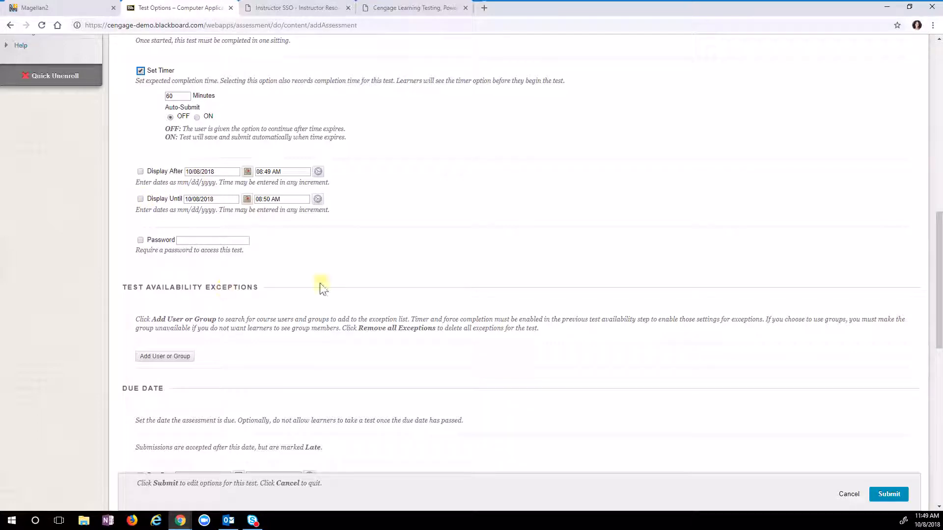
scroll(702, 388, "down", 1)
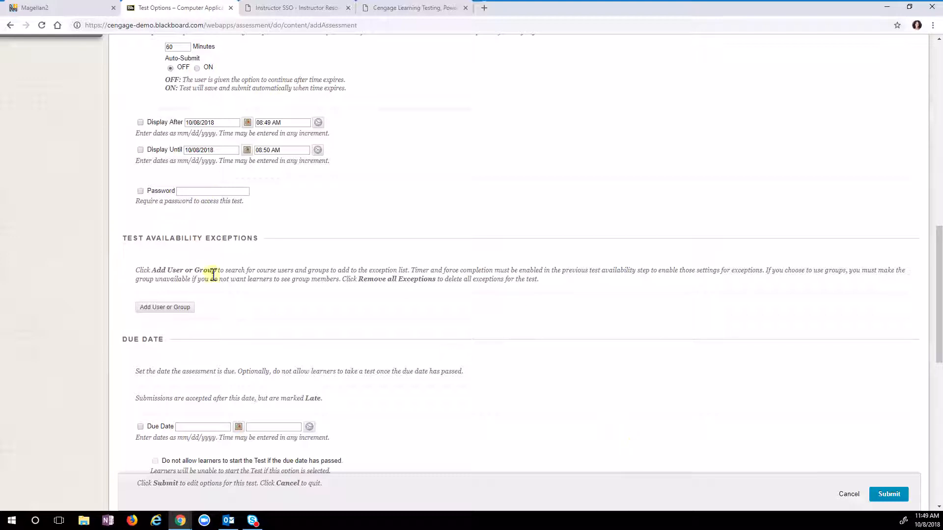
scroll(797, 372, "down", 6)
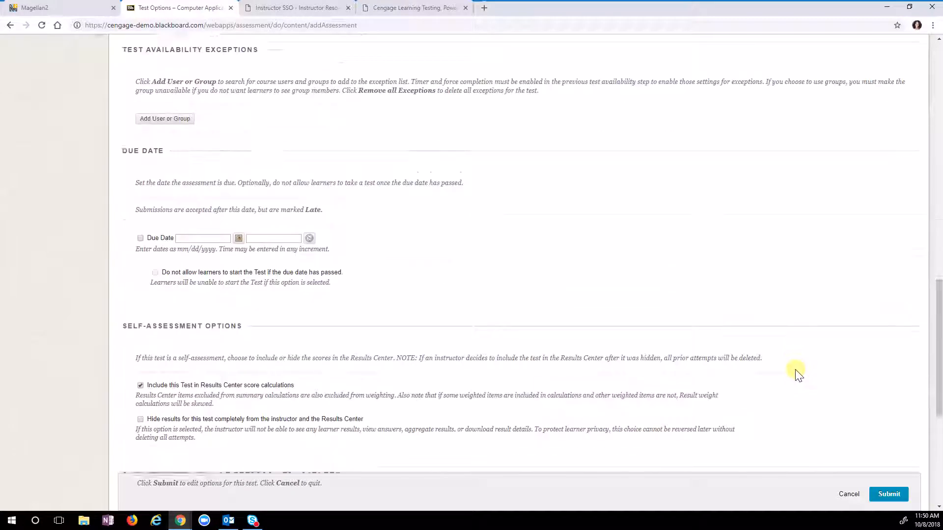
scroll(788, 370, "down", 4)
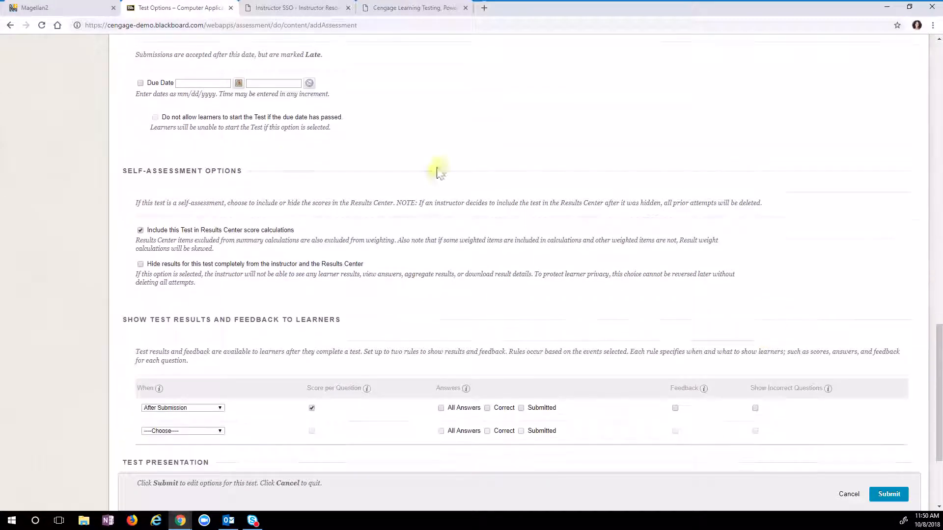
left_click(879, 486)
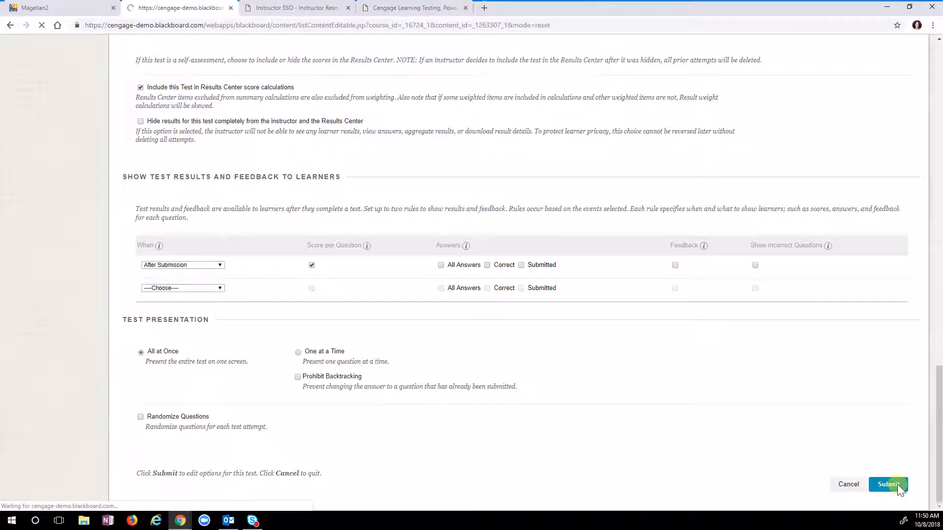
Step: Open Assessment 1 from the Chapter 1 resources, begin the test preview and look through its first questions
scroll(411, 353, "down", 4)
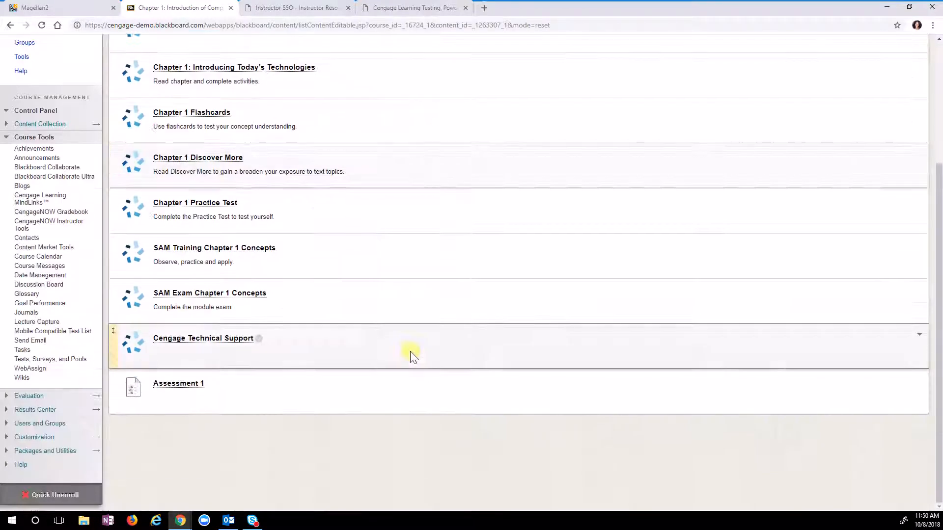
left_click(178, 383)
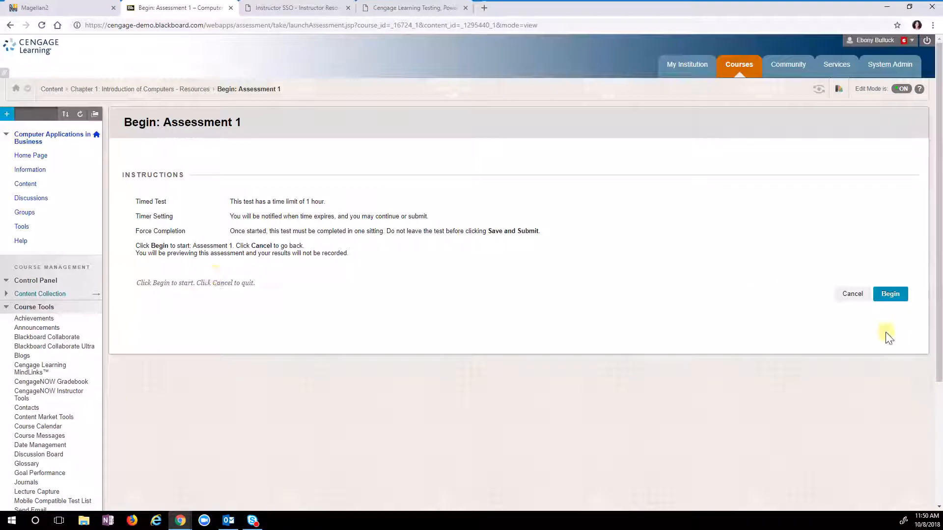
left_click(890, 293)
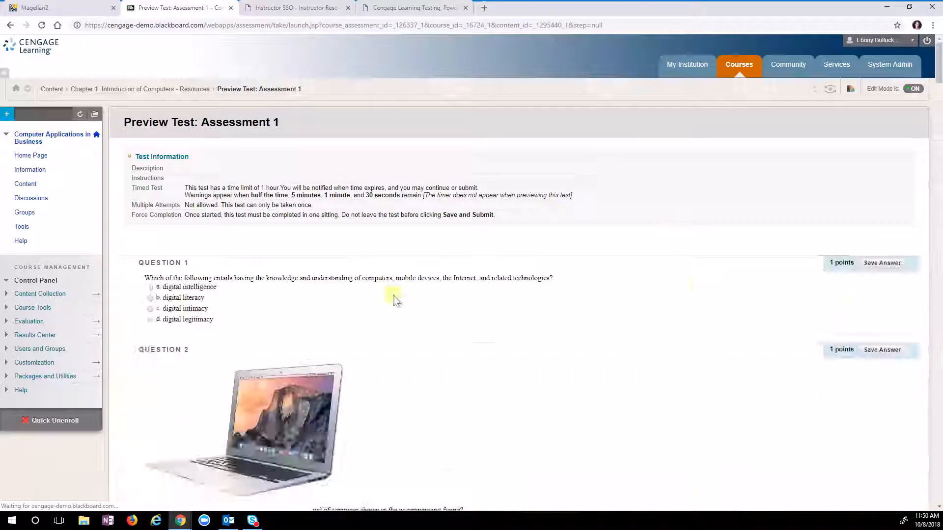
scroll(480, 351, "down", 9)
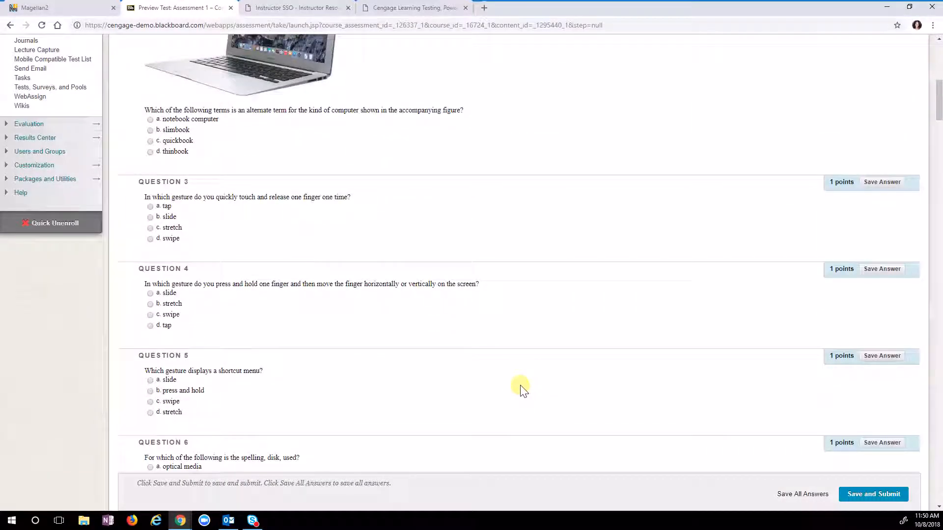